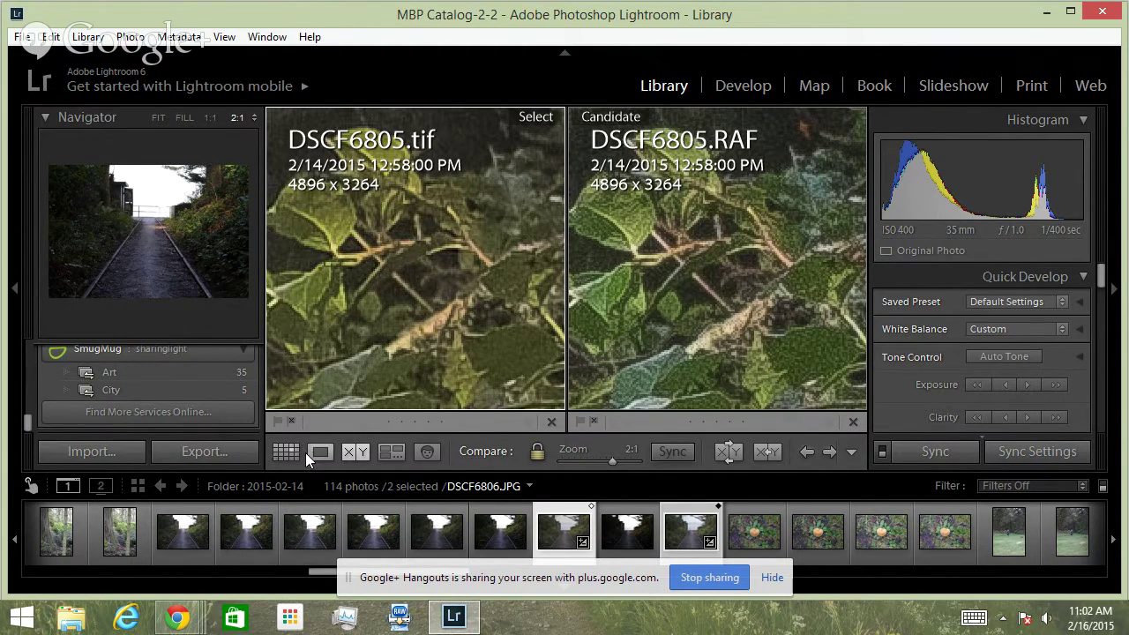
Step: Compare leaf detail in DSCF6805.tif and DSCF6805.RAF at 2:1 and at 1:1 zoom
drag(418, 297, 467, 229)
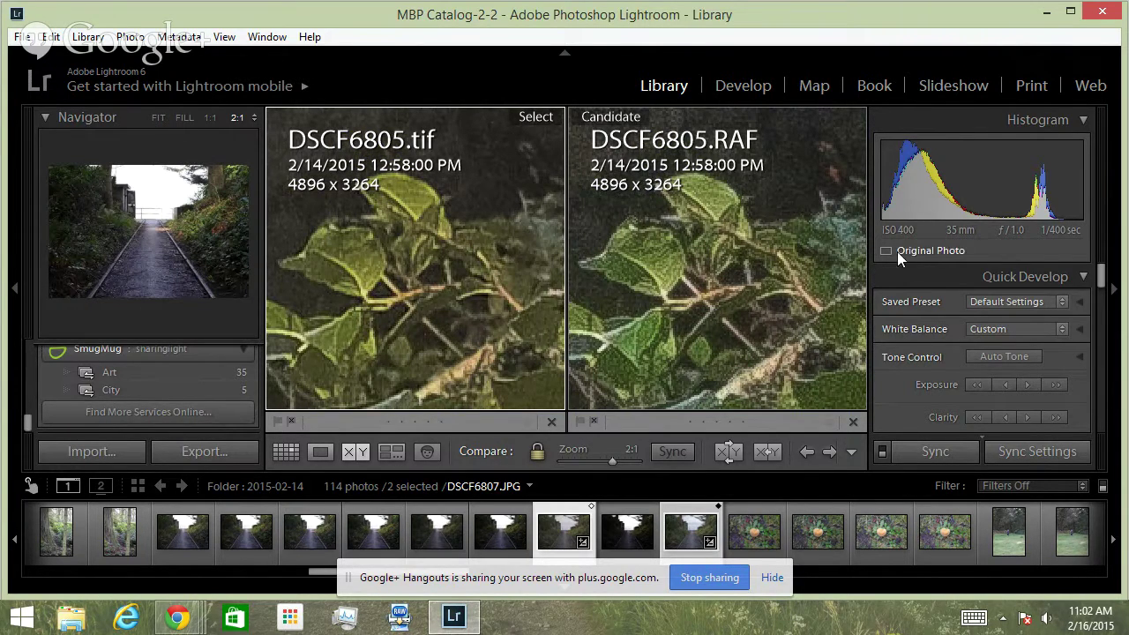
click(738, 261)
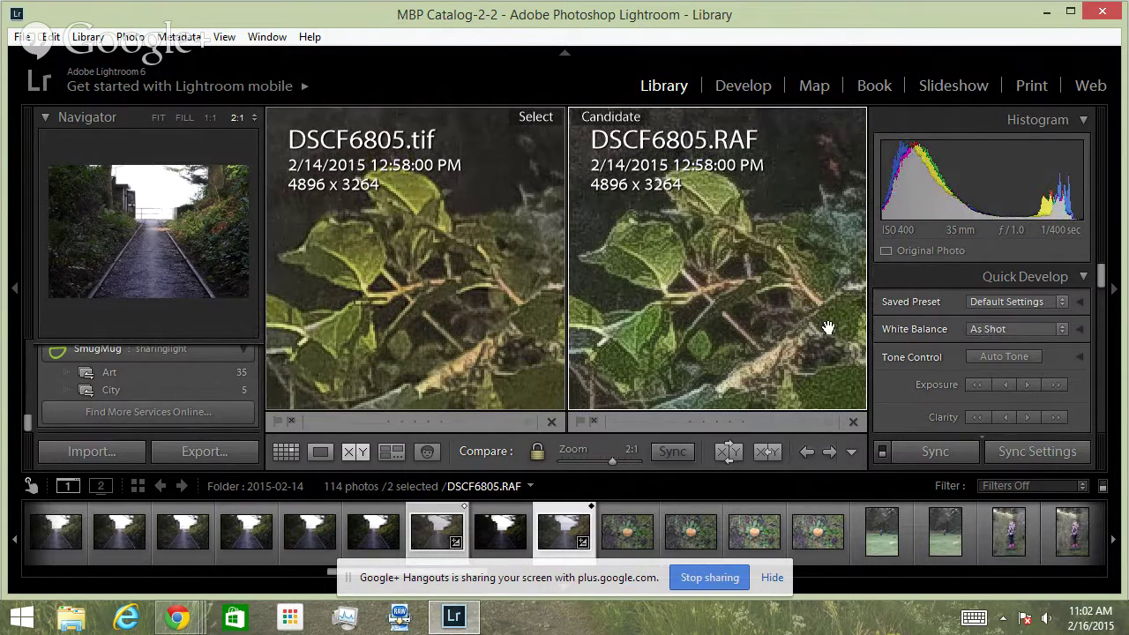
mouse_move(827, 328)
mouse_down()
mouse_move(731, 282)
mouse_move(776, 353)
mouse_move(814, 322)
mouse_up()
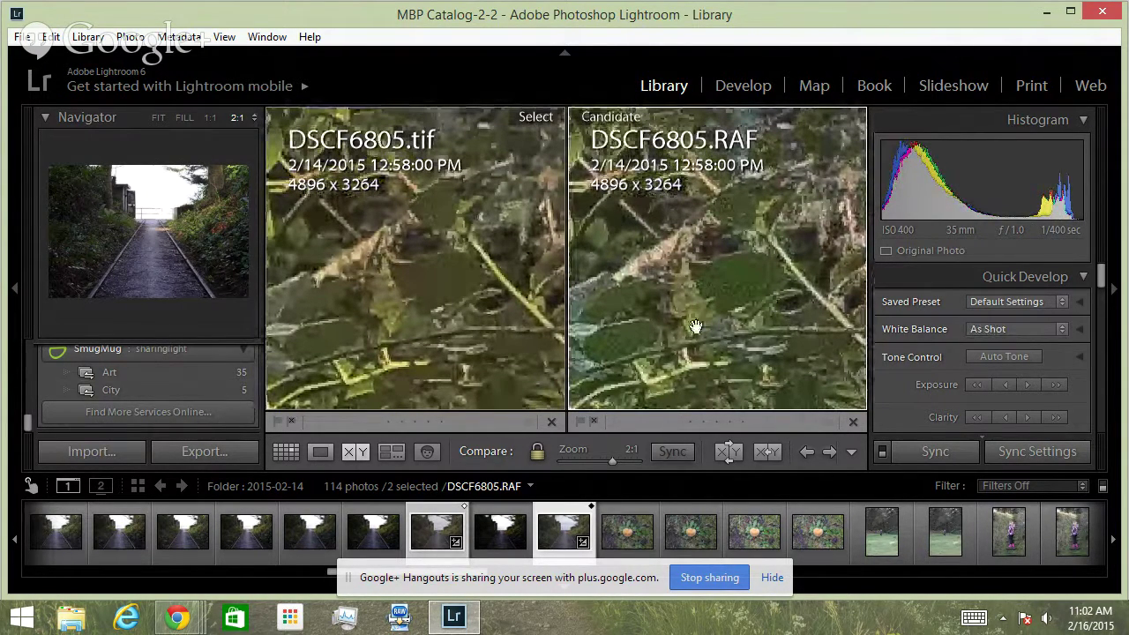
drag(691, 321, 739, 335)
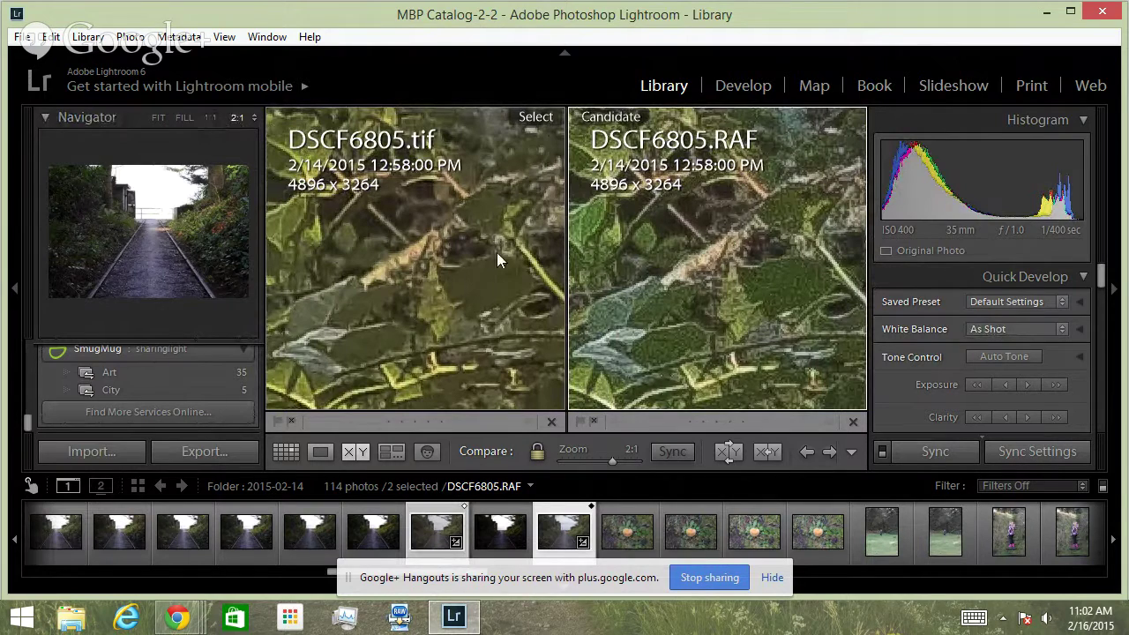
click(215, 125)
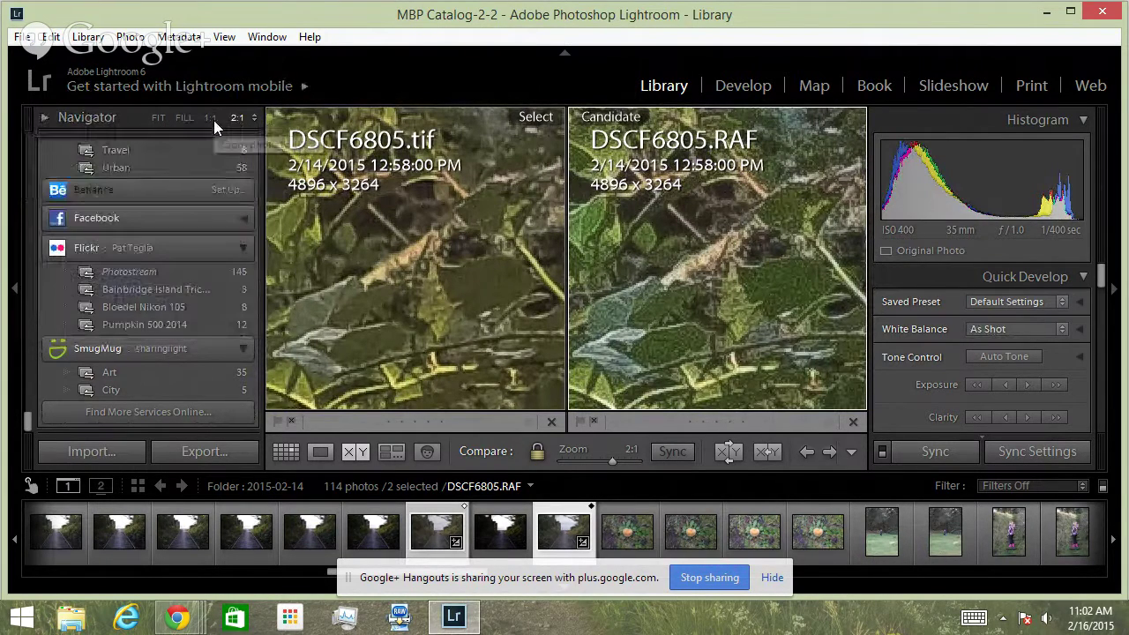
click(213, 120)
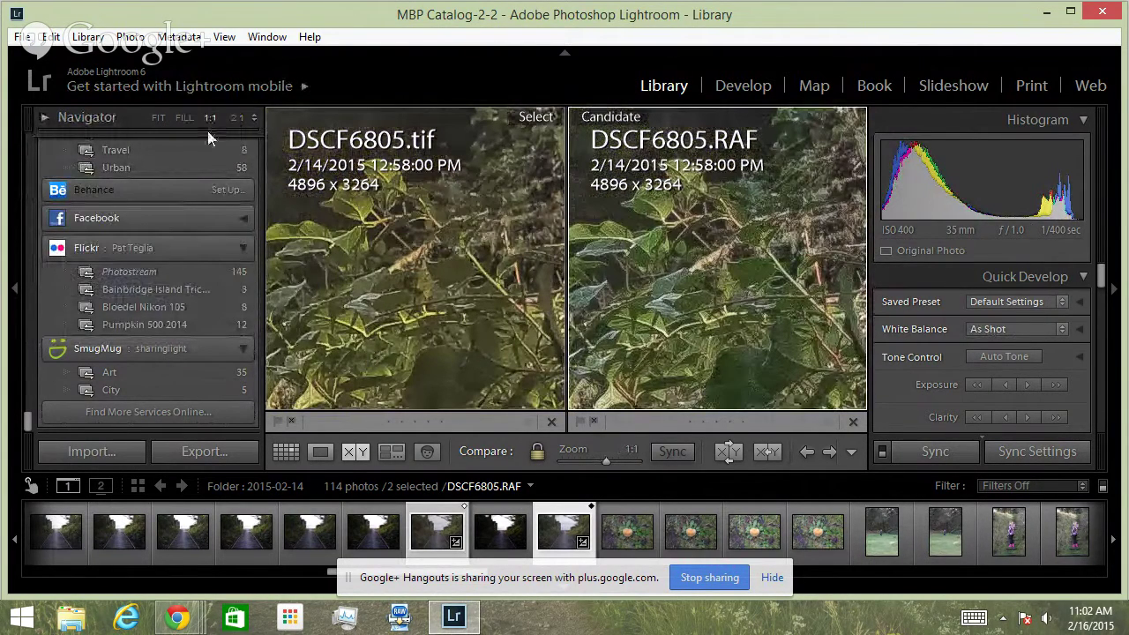
click(209, 123)
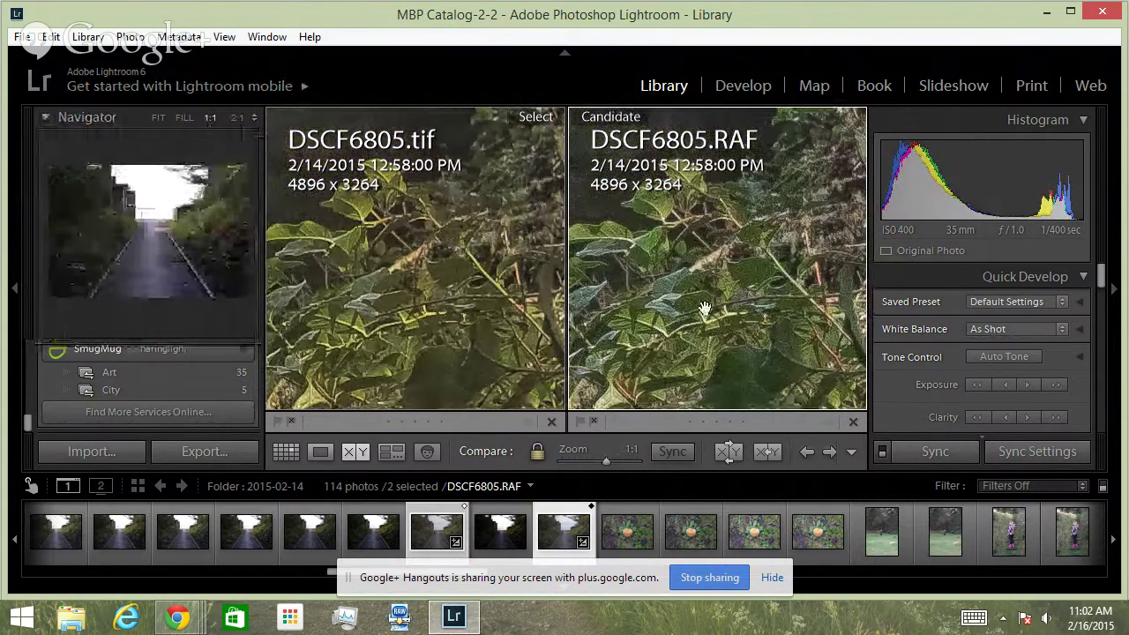
Step: Return to the thumbnail grid and reveal the 2015-02-14 folder in the Windows file browser
click(285, 451)
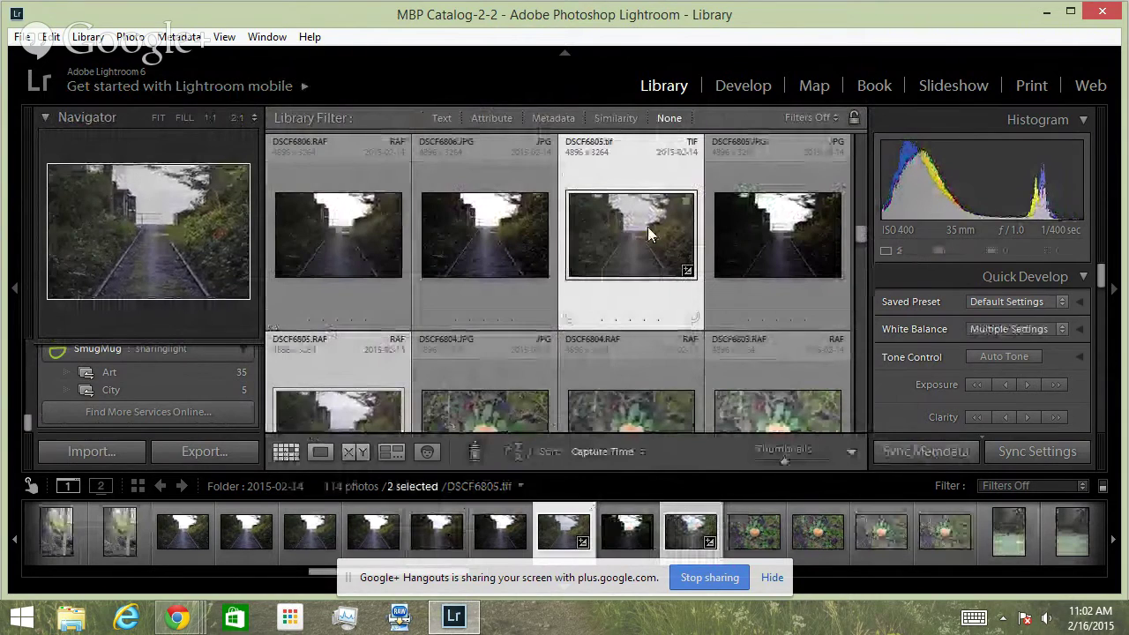
scroll(696, 289, down, 2)
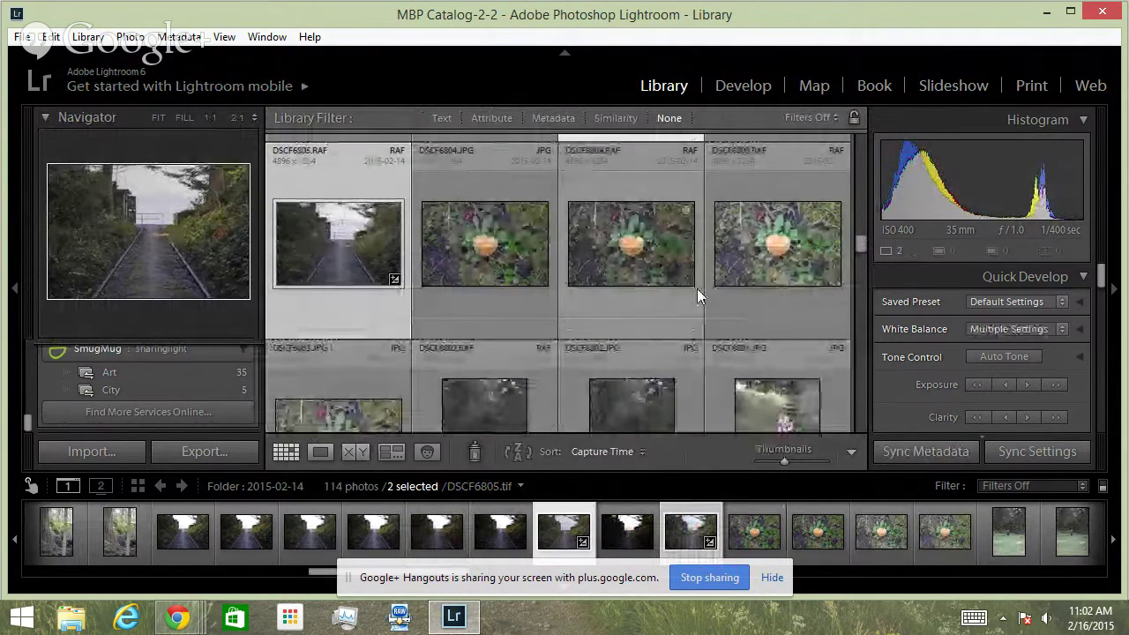
scroll(170, 389, up, 6)
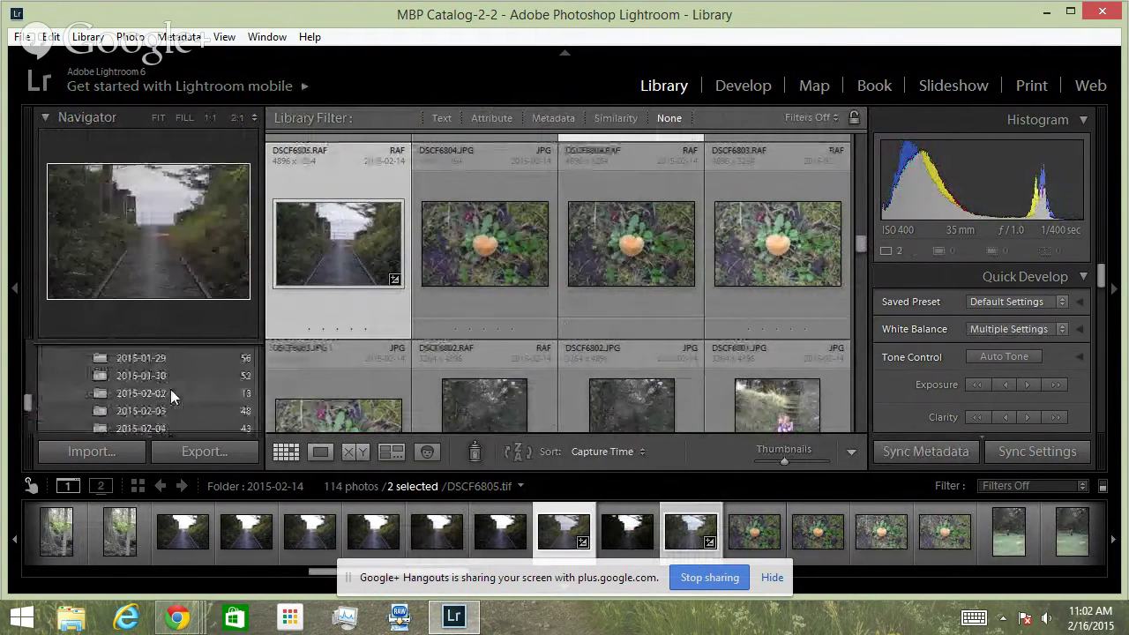
scroll(170, 384, down, 5)
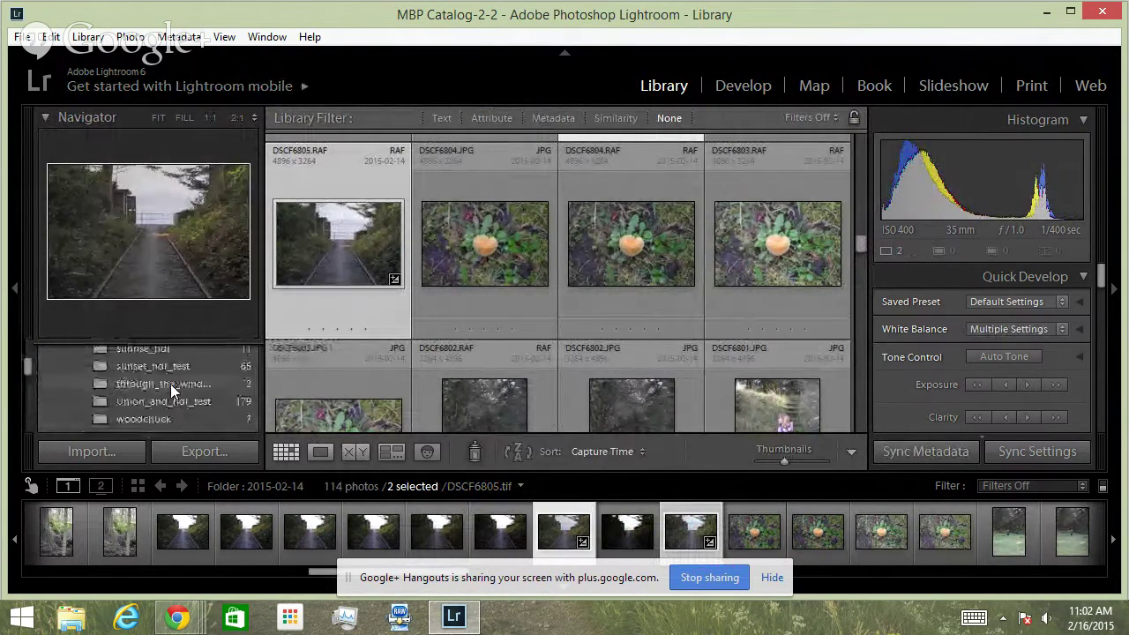
scroll(170, 383, up, 3)
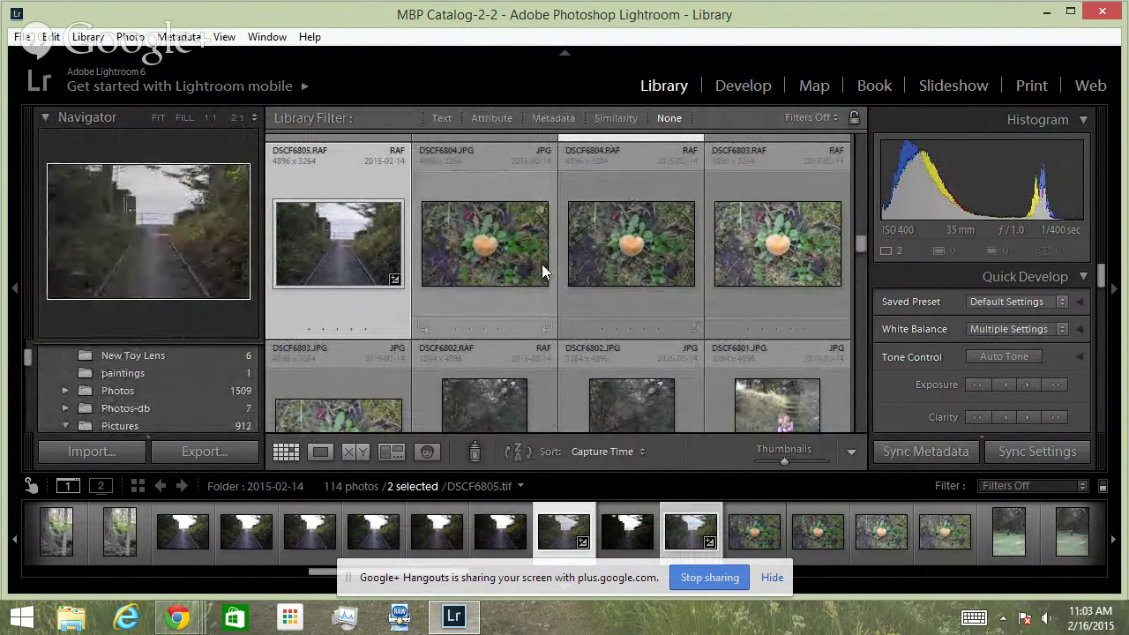
right_click(623, 214)
click(684, 130)
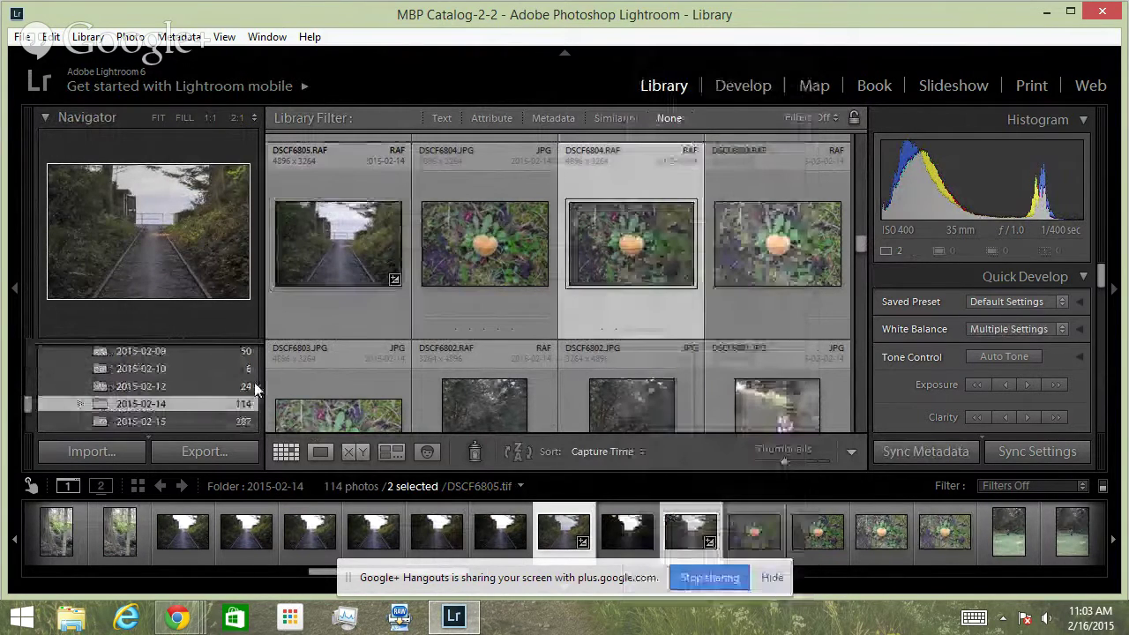
right_click(136, 406)
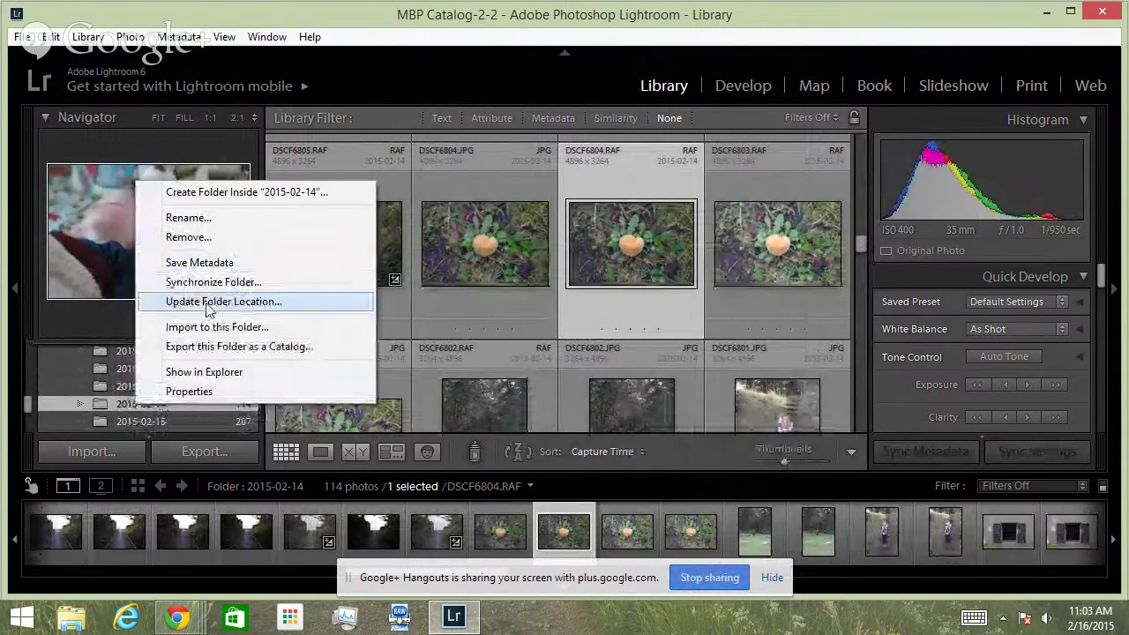
click(228, 372)
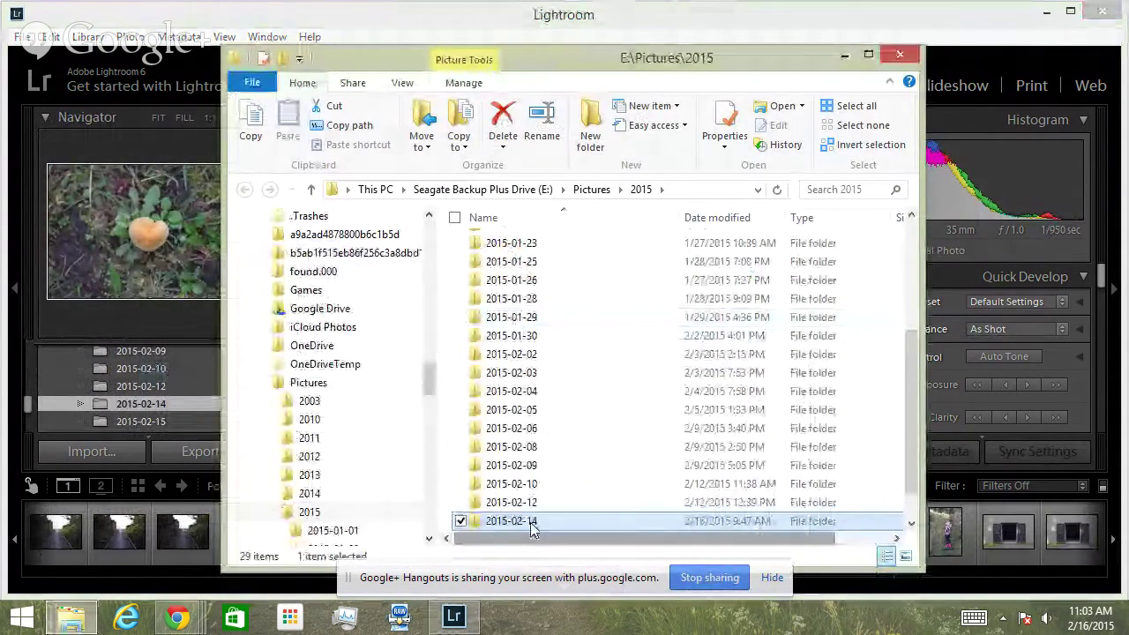
Step: Send the 2015-02-14 folder to Silkypix
scroll(529, 485, down, 1)
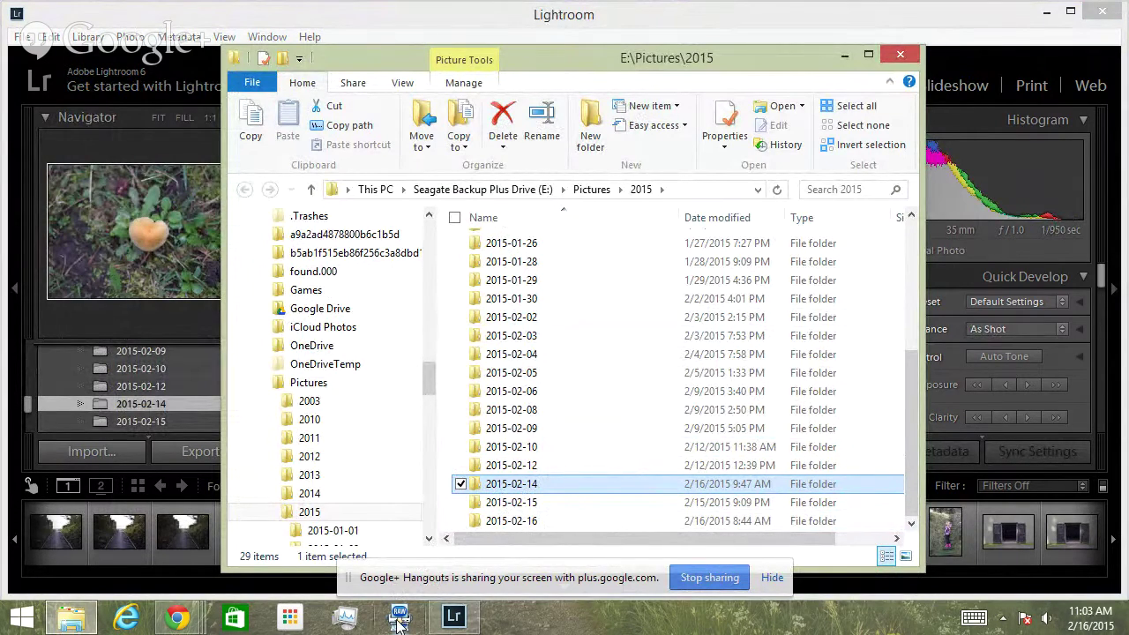
right_click(519, 490)
mouse_move(443, 340)
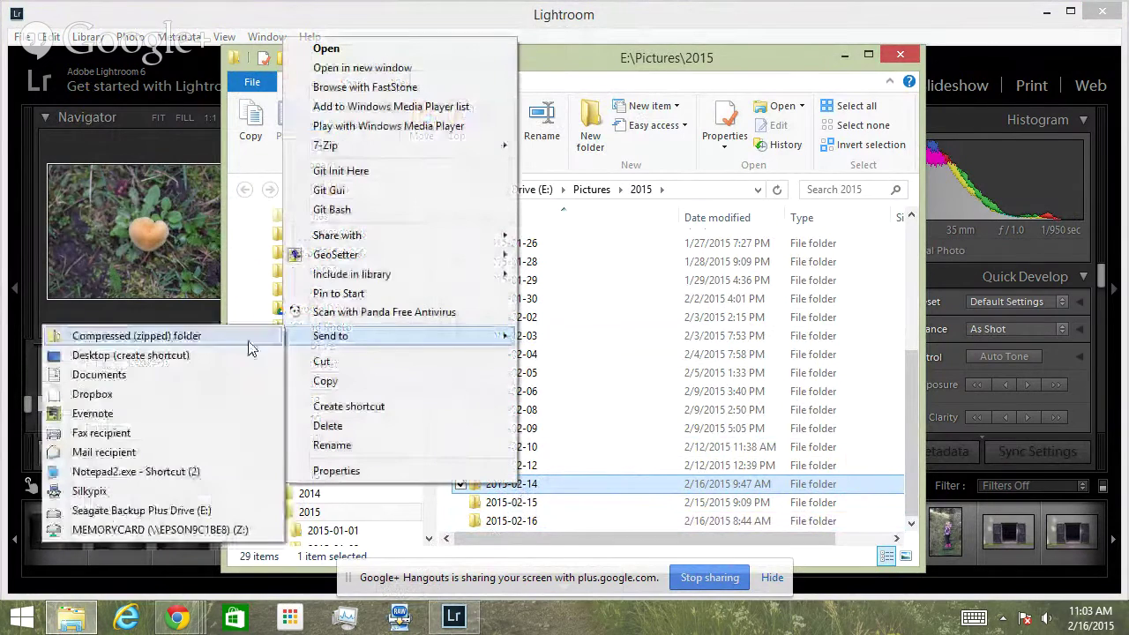
click(184, 493)
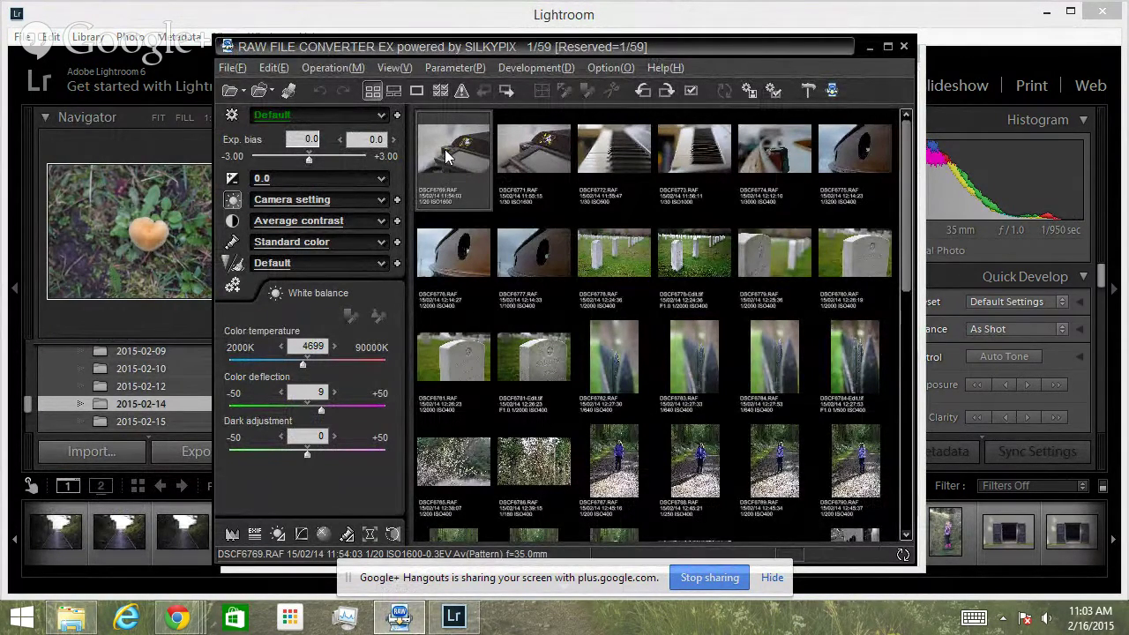
Step: Try to adjust the color setting for all images of the folder at once, and close the converter
key(ctrl+a)
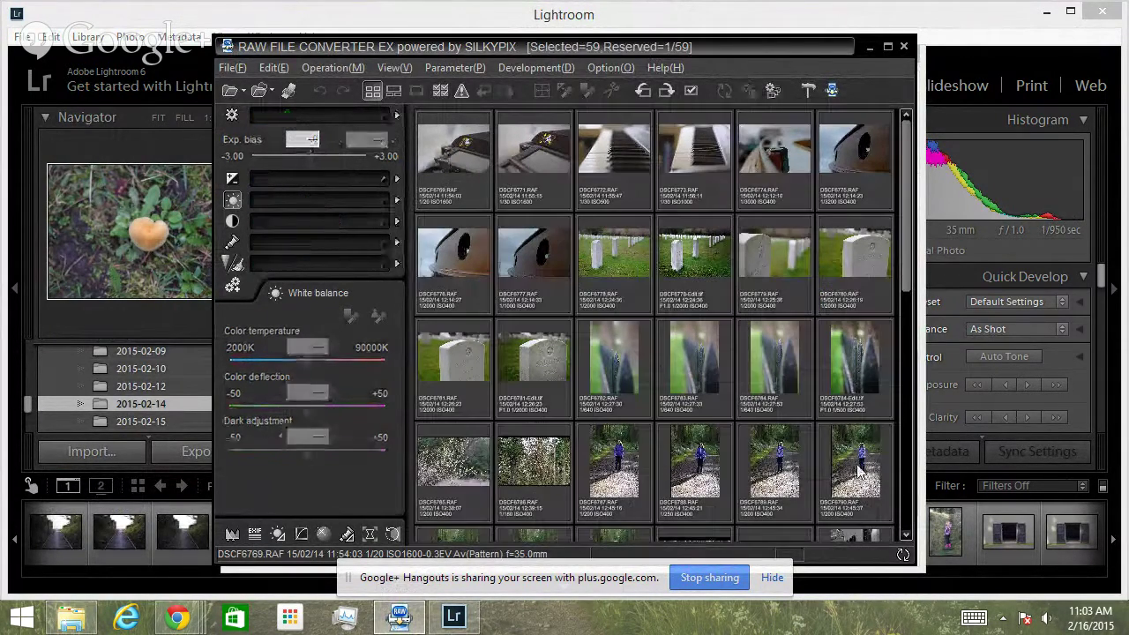
click(396, 242)
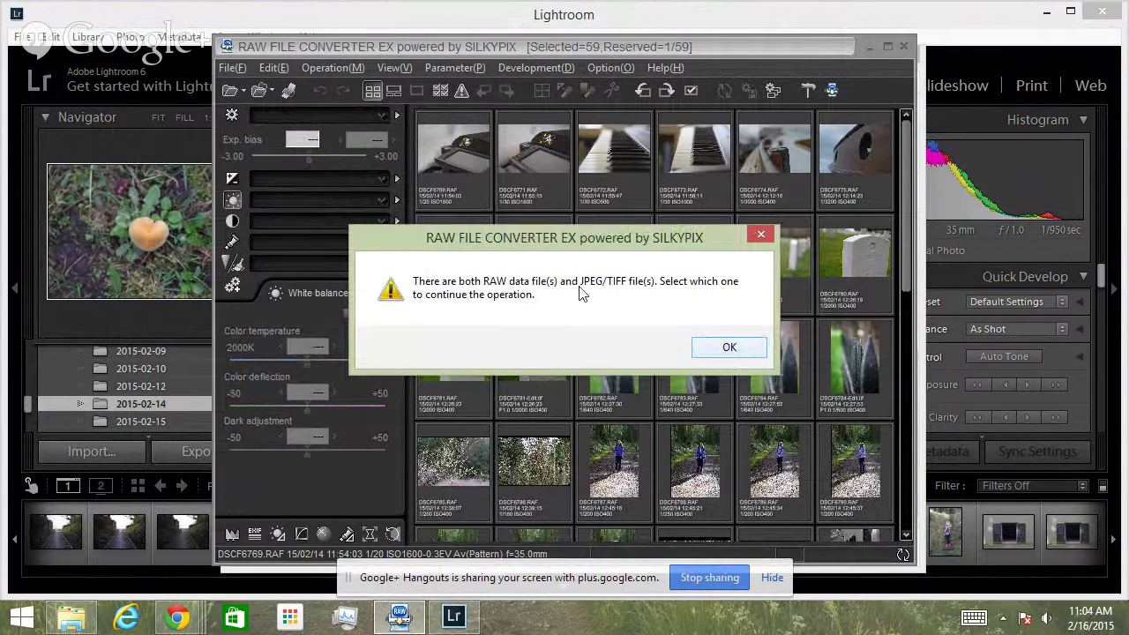
click(730, 348)
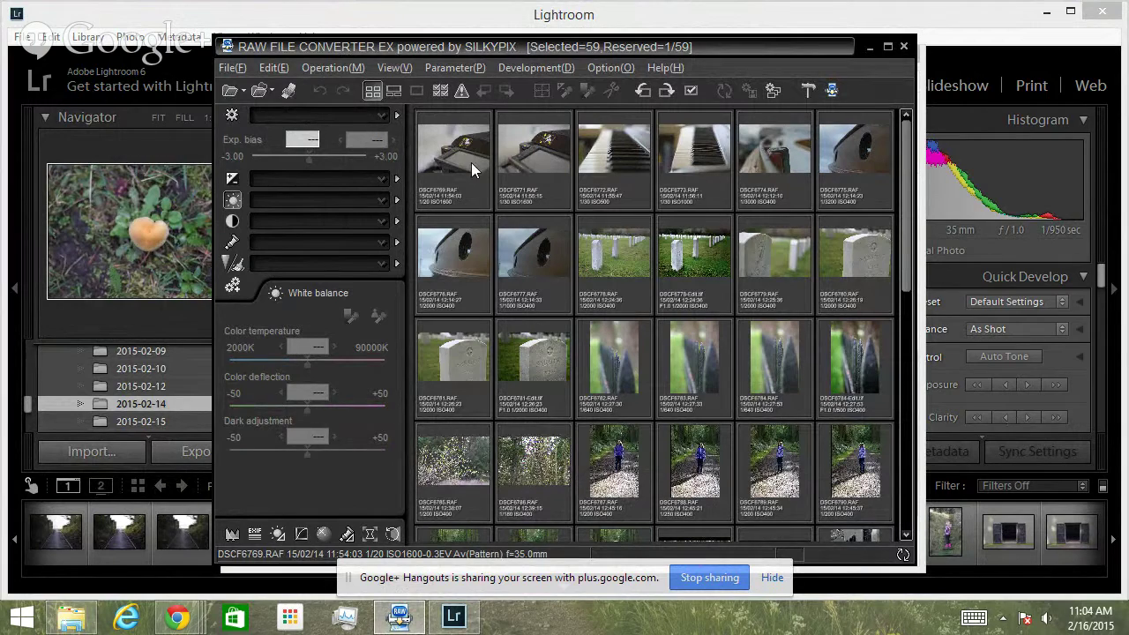
click(904, 49)
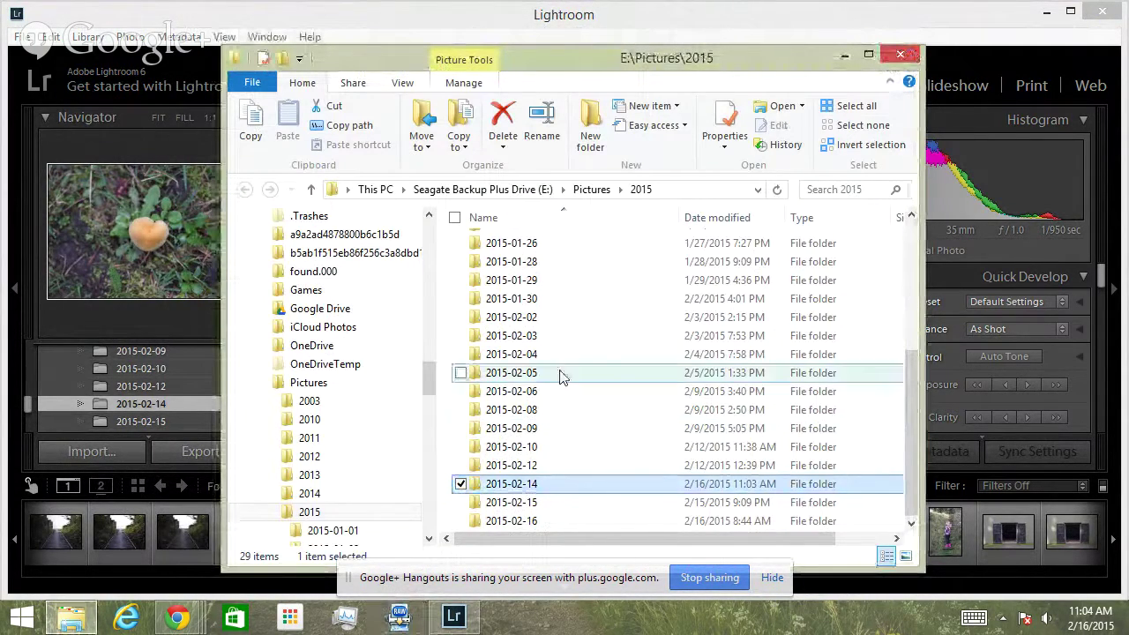
Step: Look through the 2015-02-15 folder, return to 2015 and open the 2015-02-16 folder
click(527, 502)
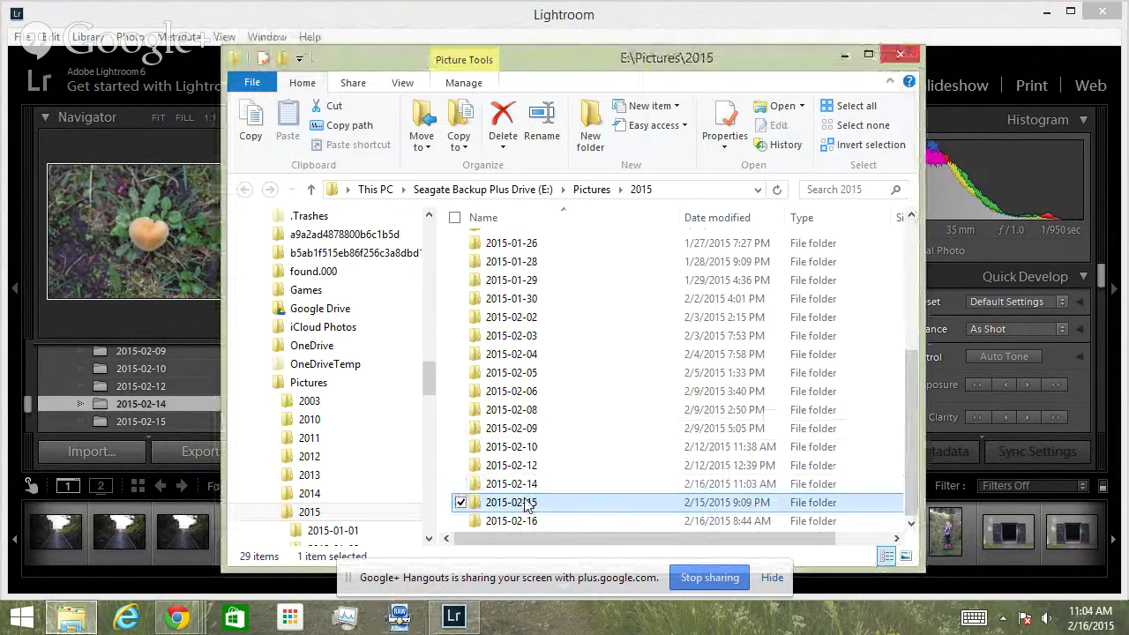
double_click(527, 502)
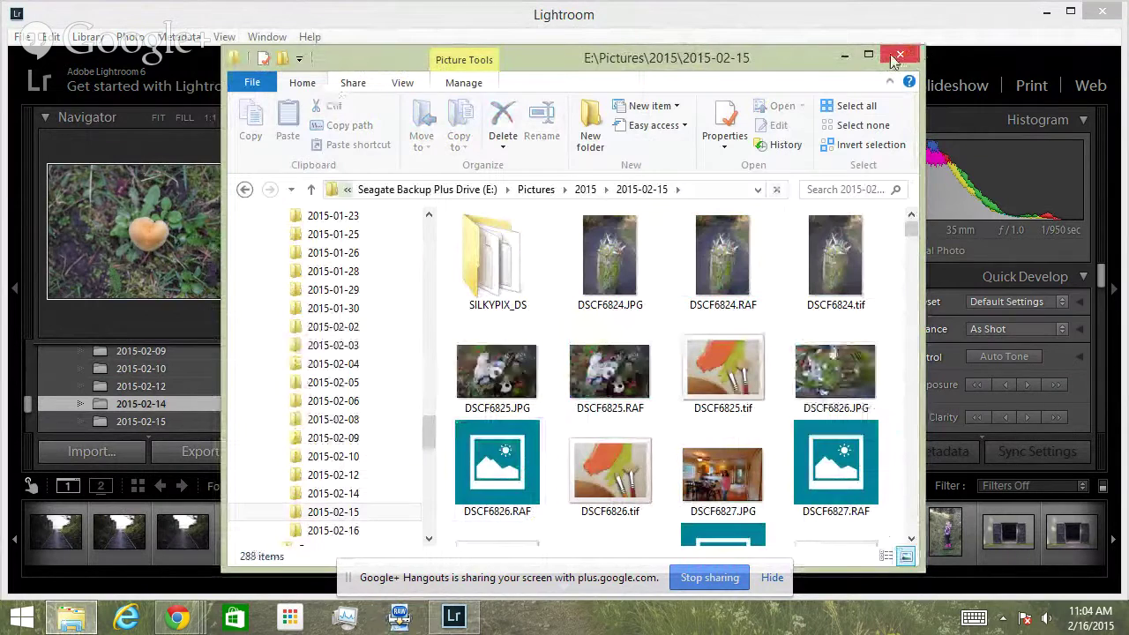
click(584, 191)
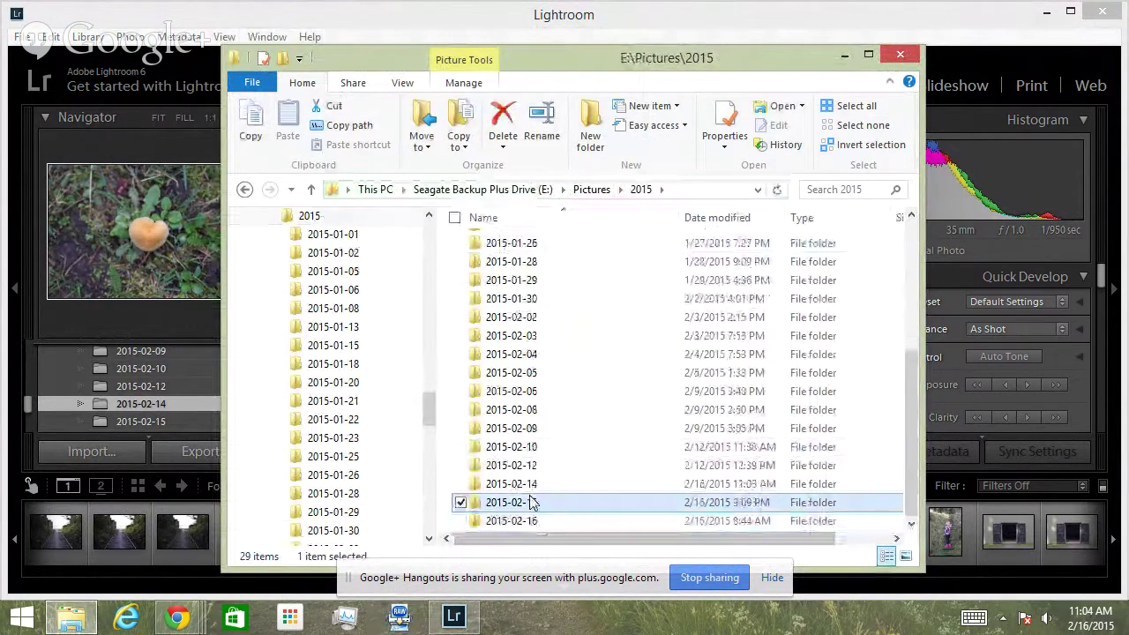
double_click(515, 520)
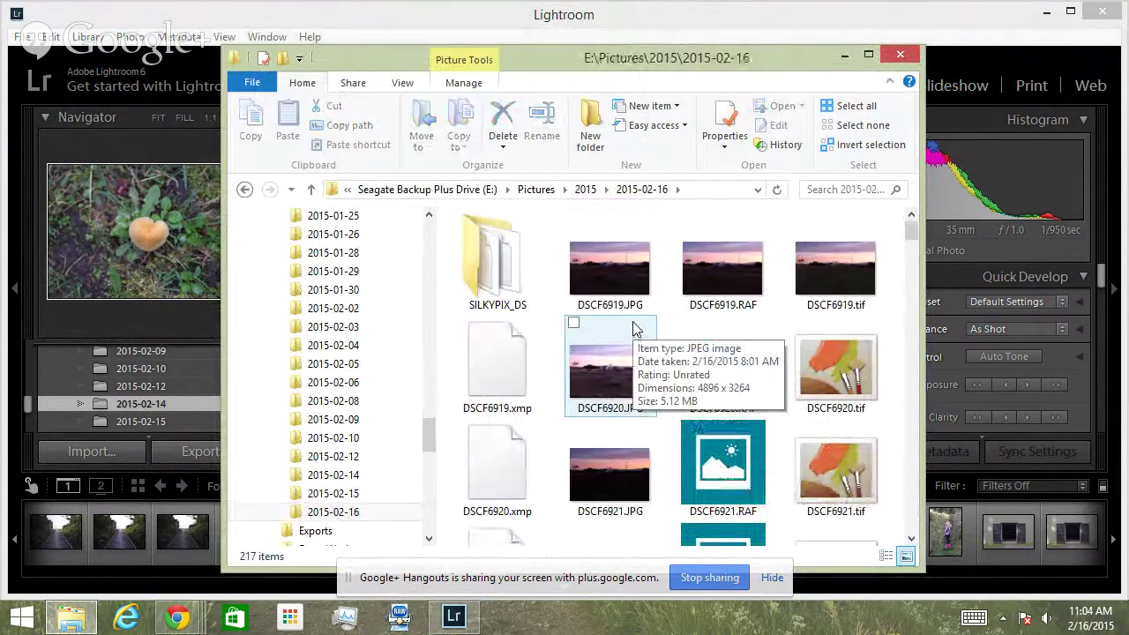
Step: Send the single raw file DSCF6919.RAF to Silkypix
click(723, 265)
right_click(731, 231)
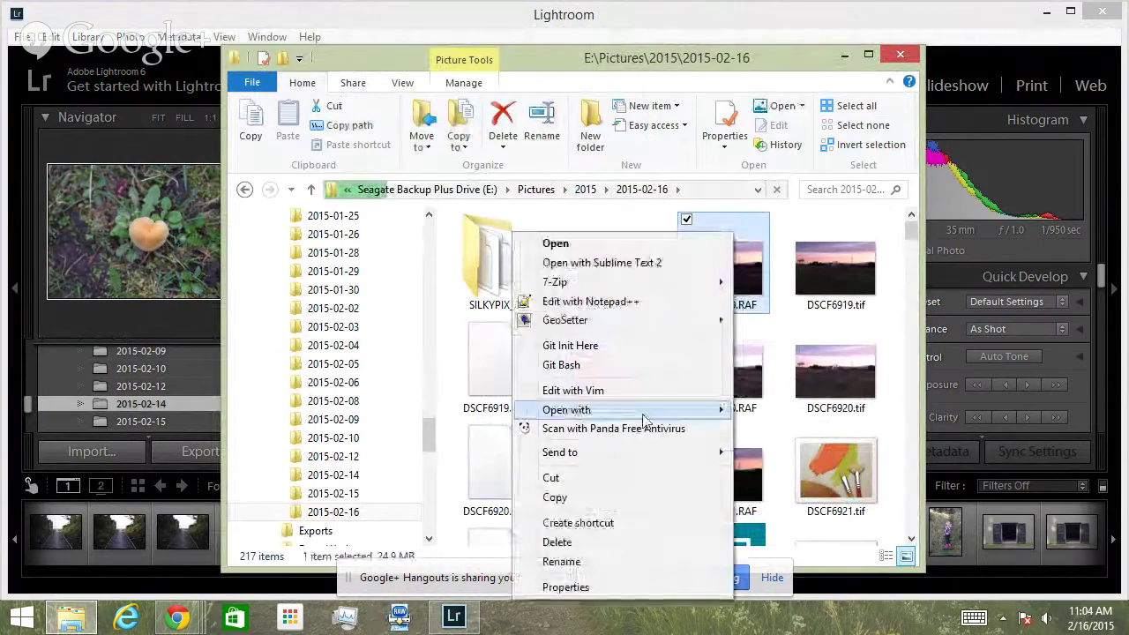
mouse_move(537, 453)
click(383, 415)
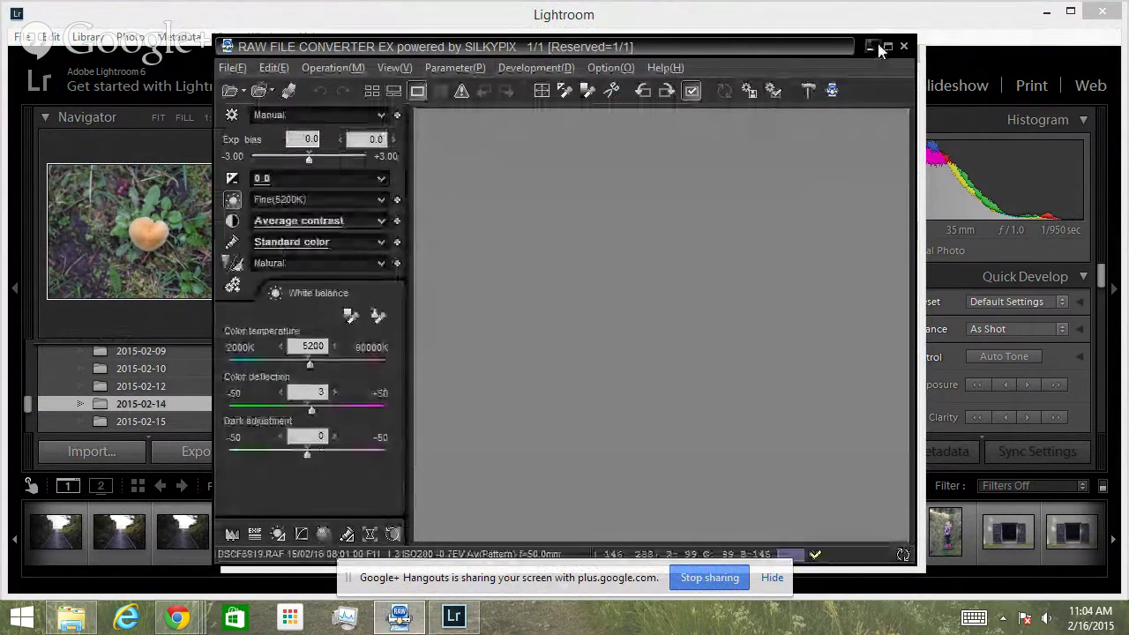
Step: Maximize the converter to view the sunset photo, show it as a thumbnail and close the converter
click(884, 47)
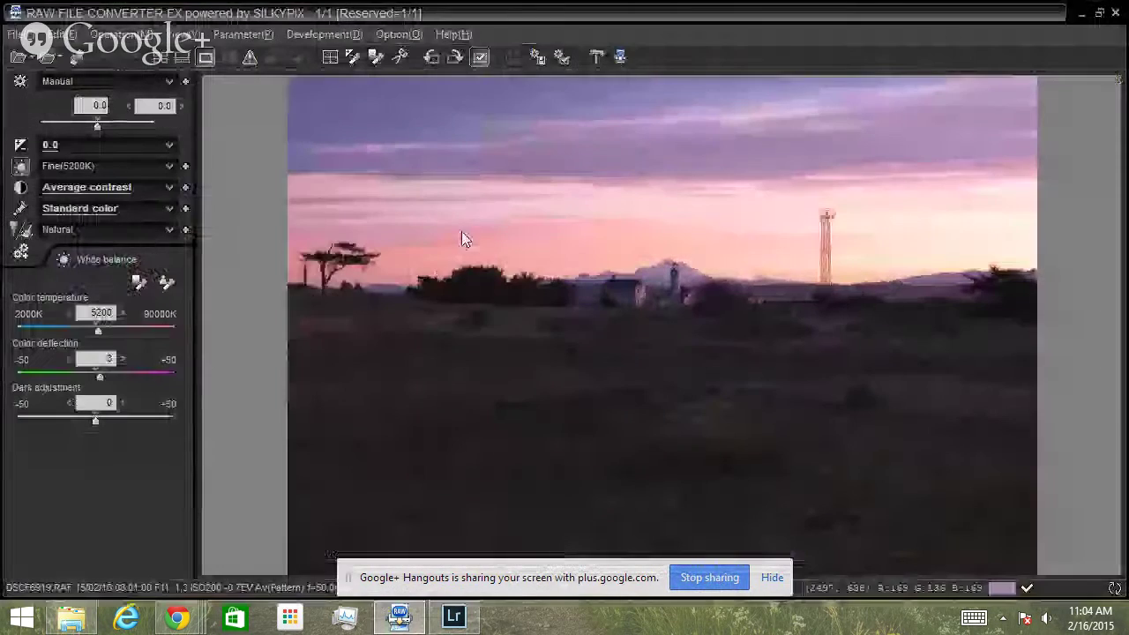
click(166, 53)
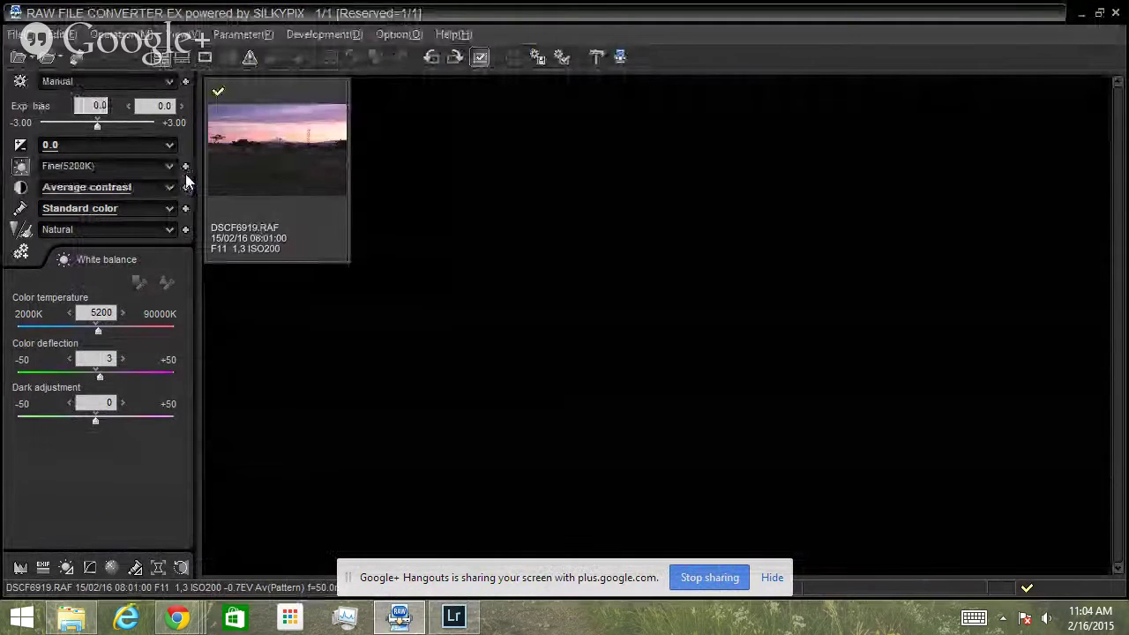
click(1115, 12)
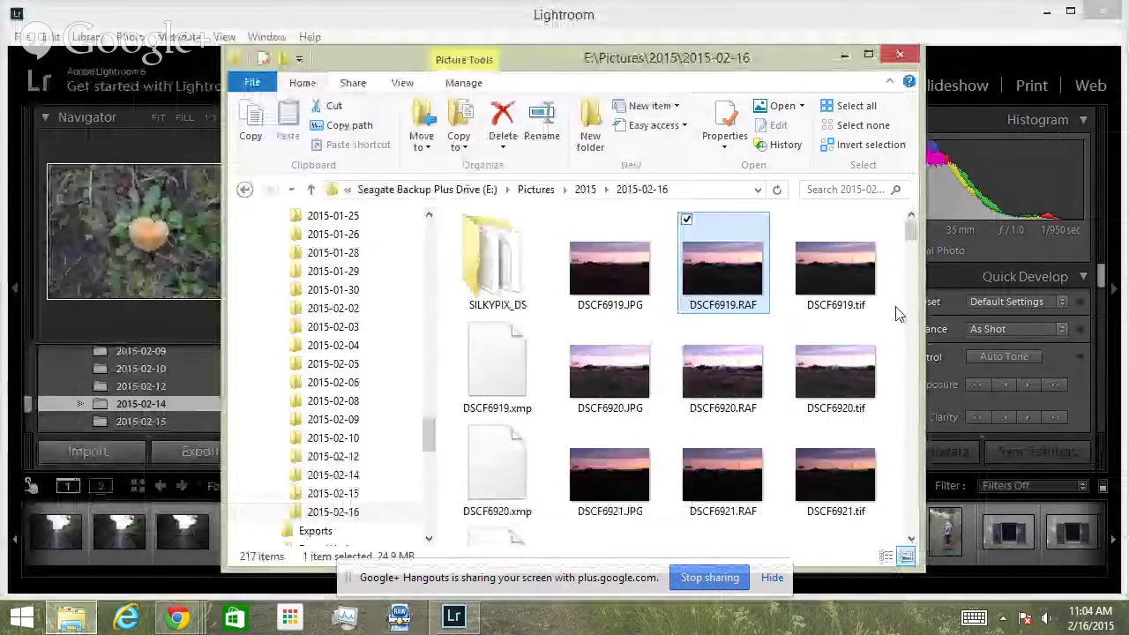
Step: Go back to the 2015 folder, send the whole 2015-02-16 folder to Silkypix and switch to the converter
click(898, 314)
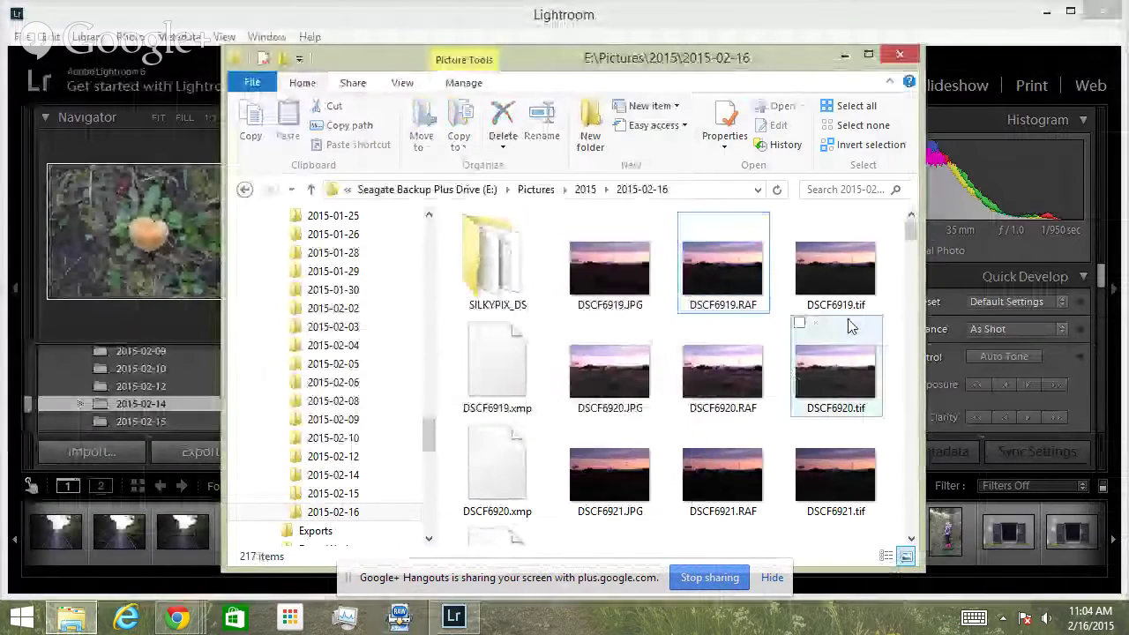
click(598, 192)
click(517, 521)
right_click(517, 521)
mouse_move(432, 369)
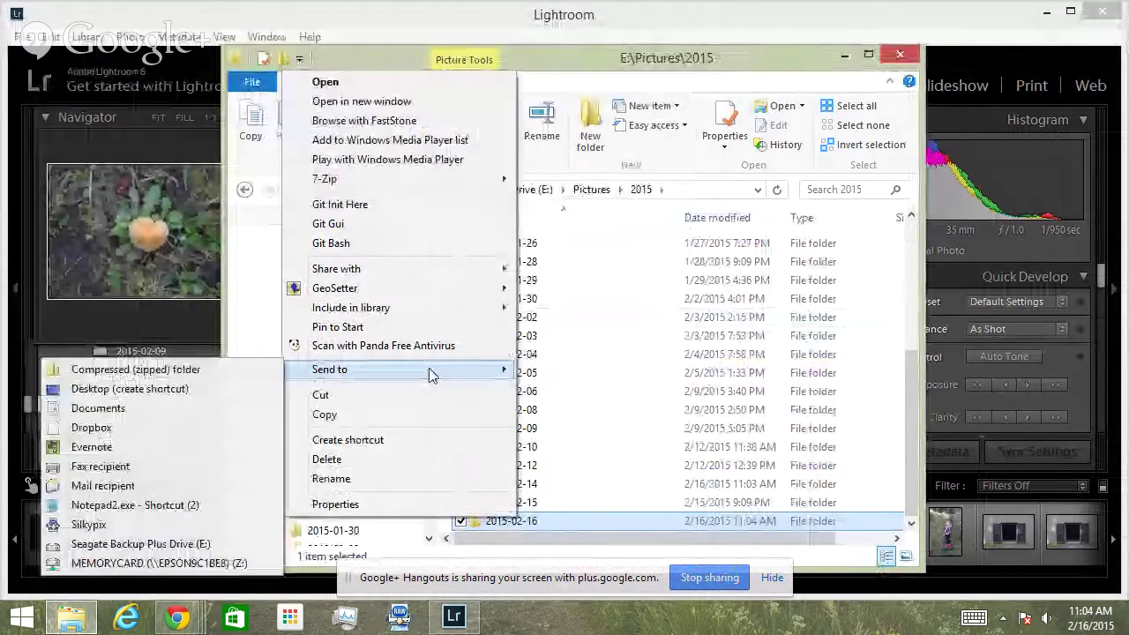
click(189, 526)
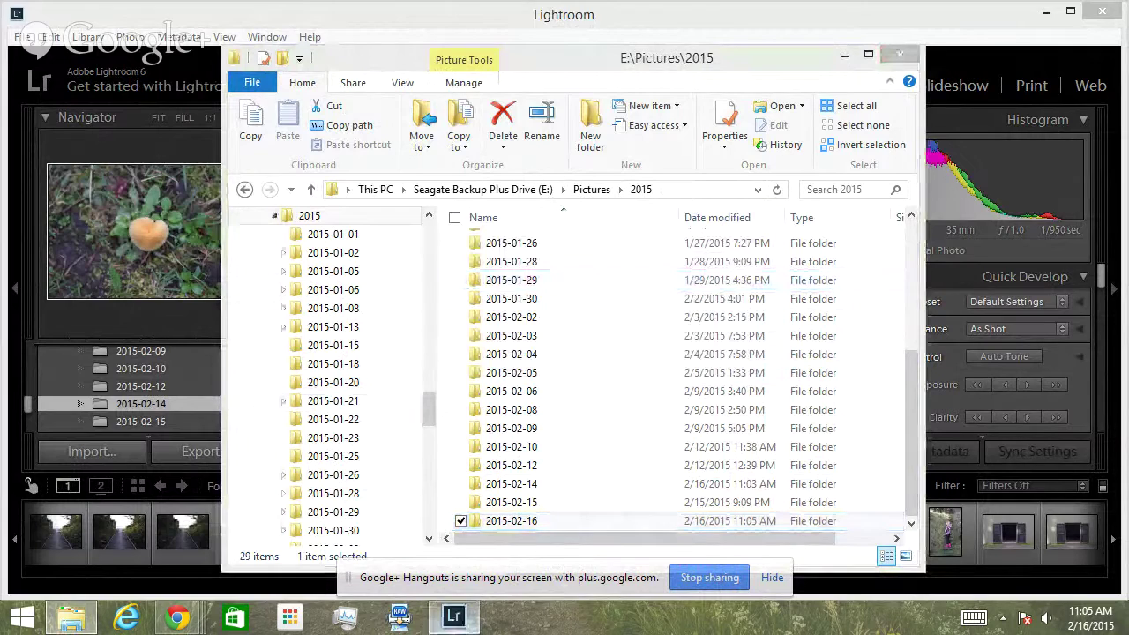
click(400, 615)
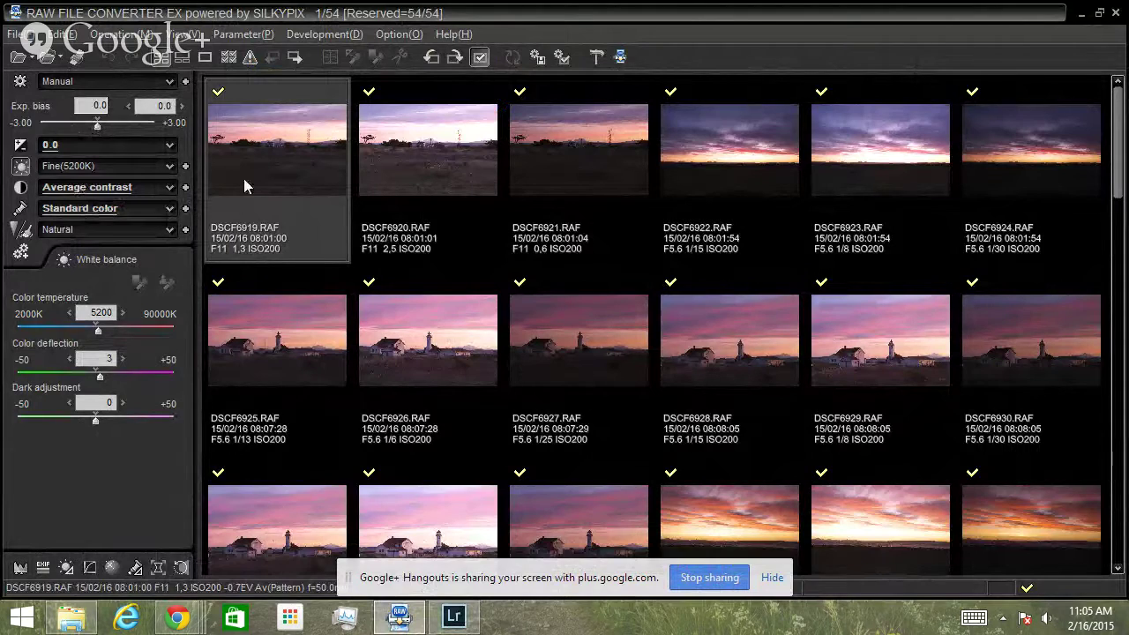
Step: Select all the photos in the 2015-02-16 folder and clear their batch development marks
click(429, 209)
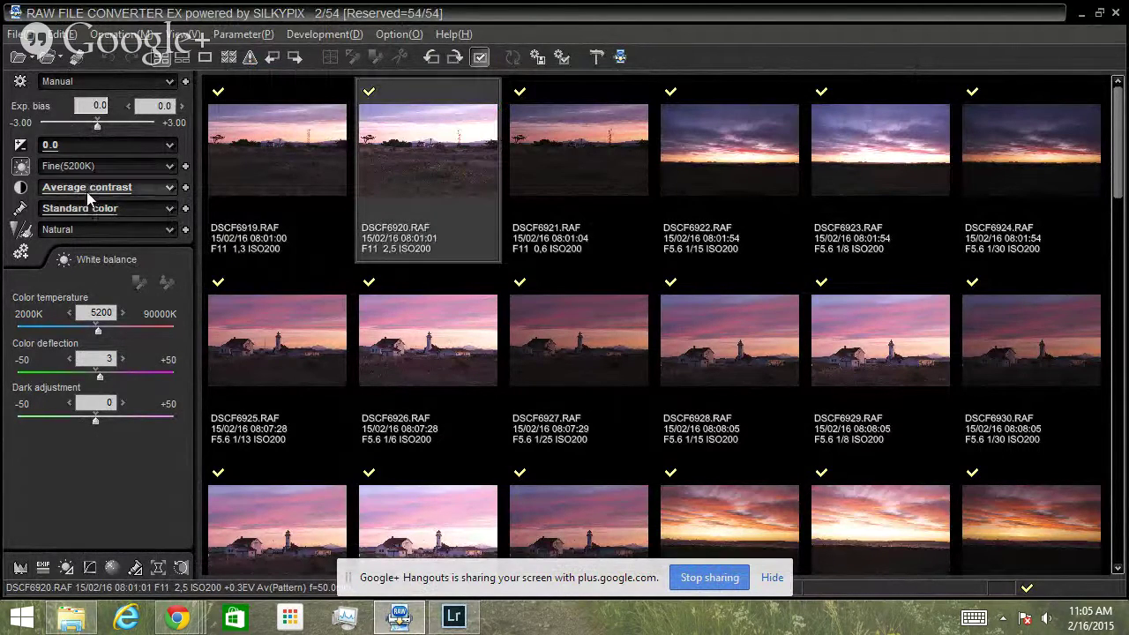
click(578, 158)
click(248, 157)
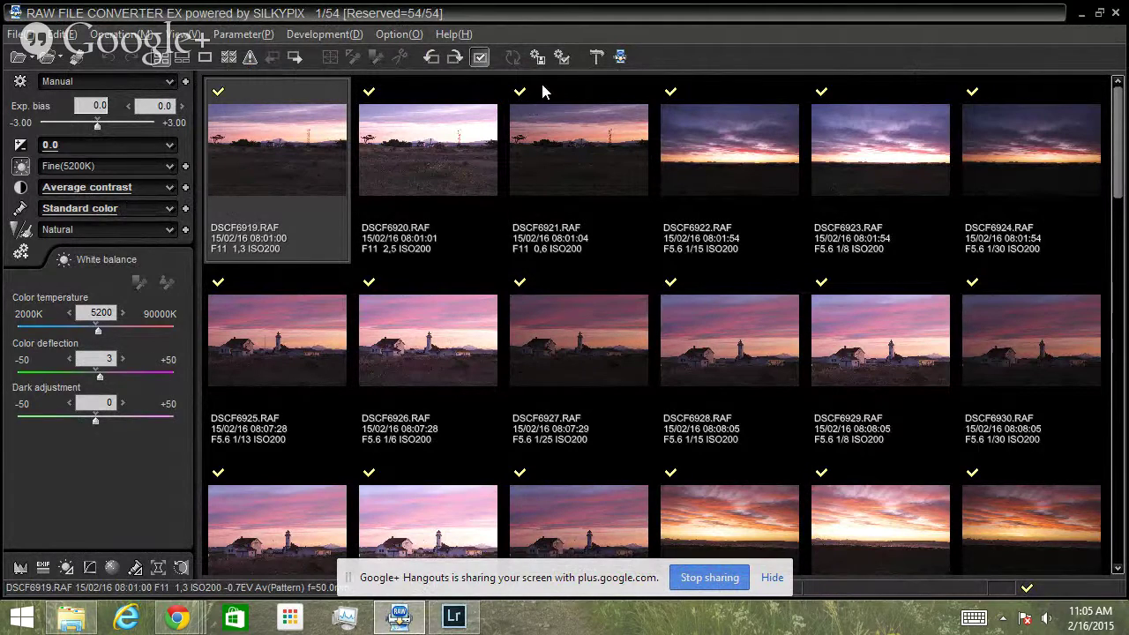
key(ctrl+a)
click(480, 57)
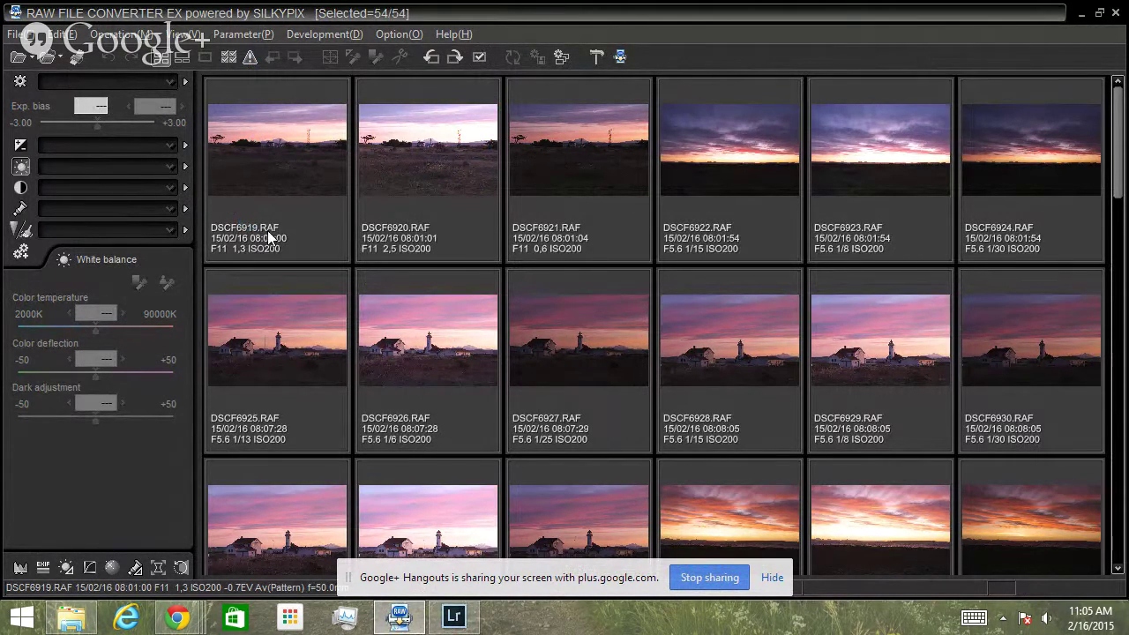
Step: Apply the Natural sharpness taste to all selected photos
click(185, 228)
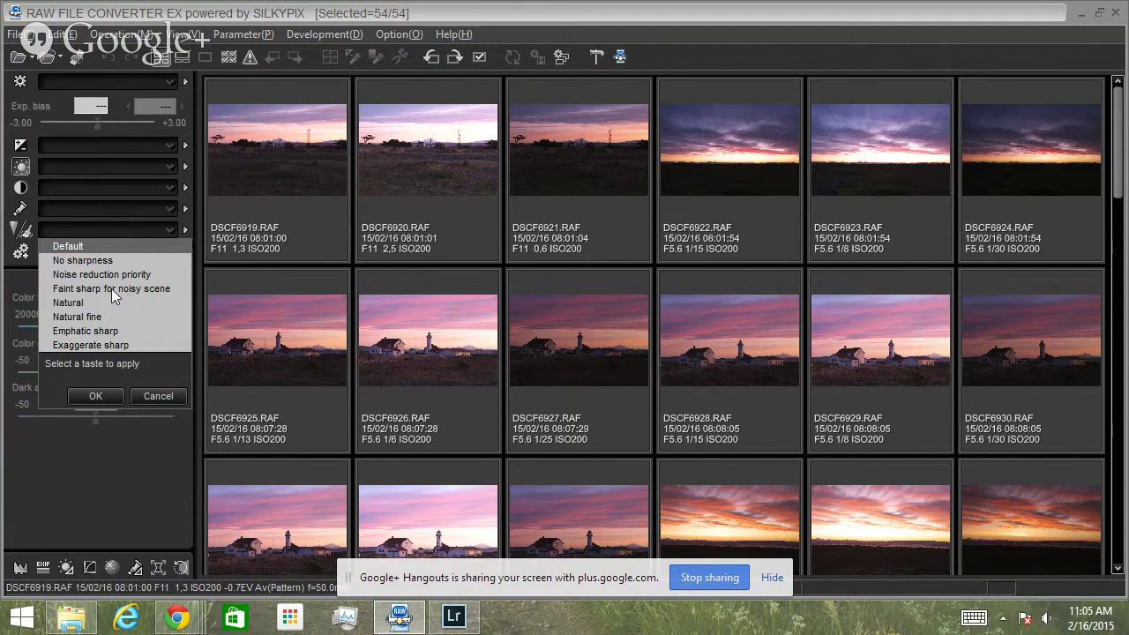
click(74, 305)
click(95, 396)
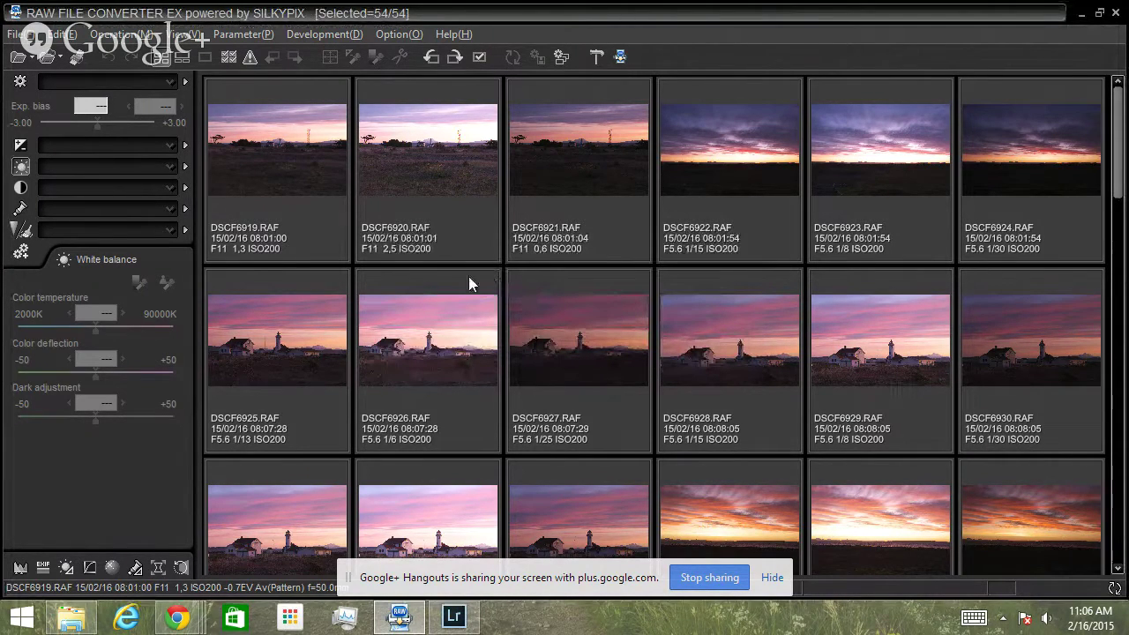
Step: Mark all selected photos for batch development and clear the marks again
click(479, 56)
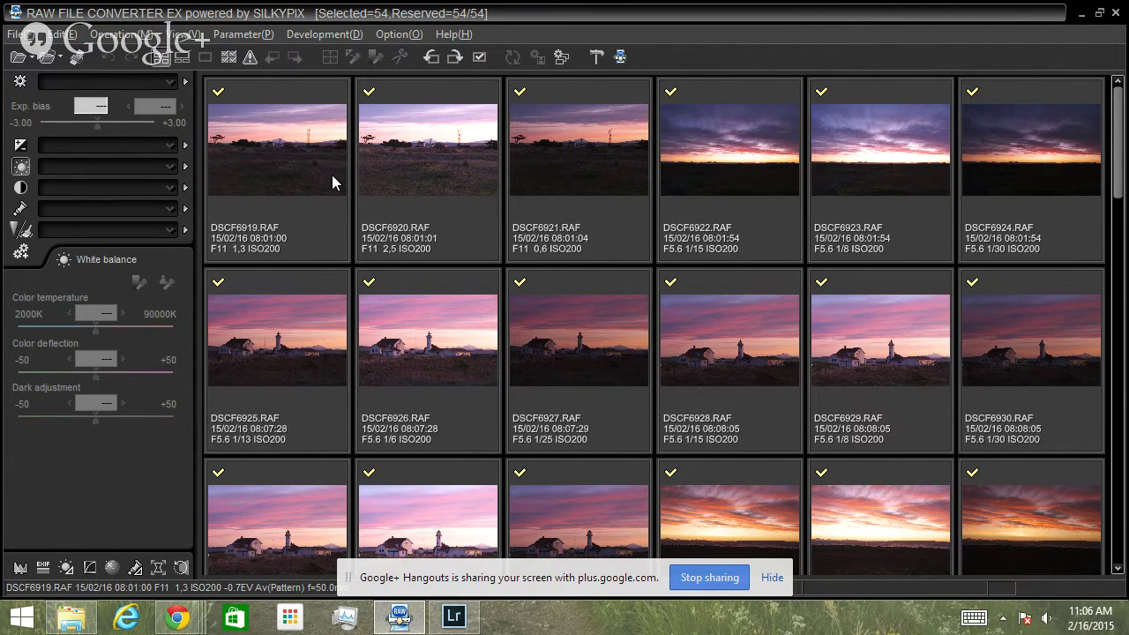
click(479, 58)
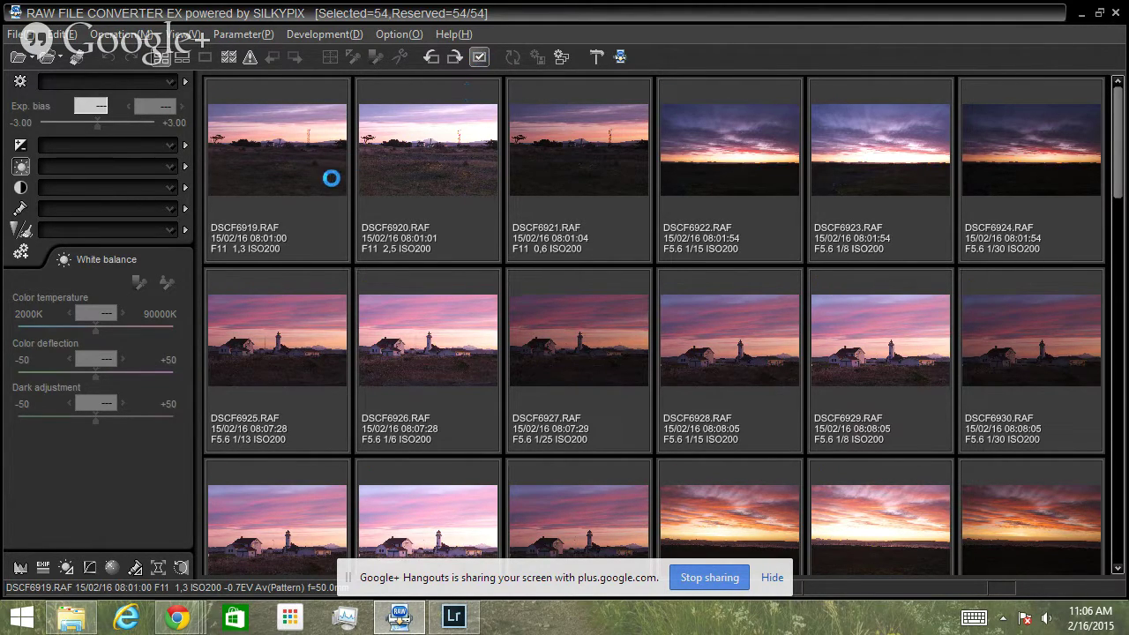
Step: Mark the first four photos, DSCF6919 to DSCF6922, and batch develop them as uncompressed TIFF into the same folder as the RAW images
click(232, 91)
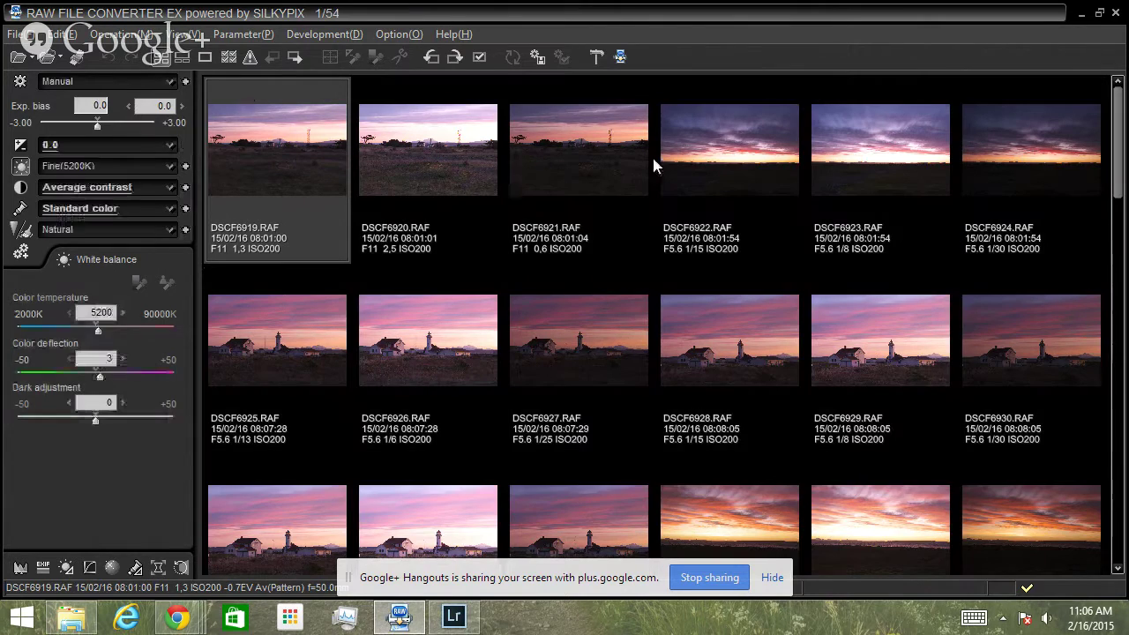
shift+click(662, 157)
click(479, 56)
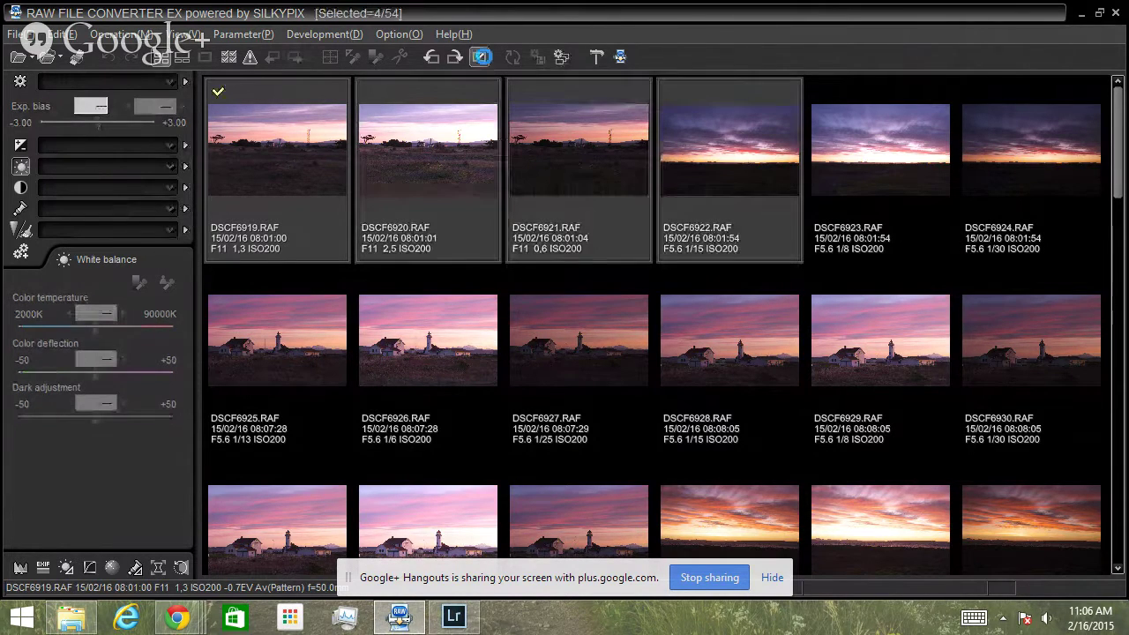
click(562, 57)
drag(805, 292, 531, 122)
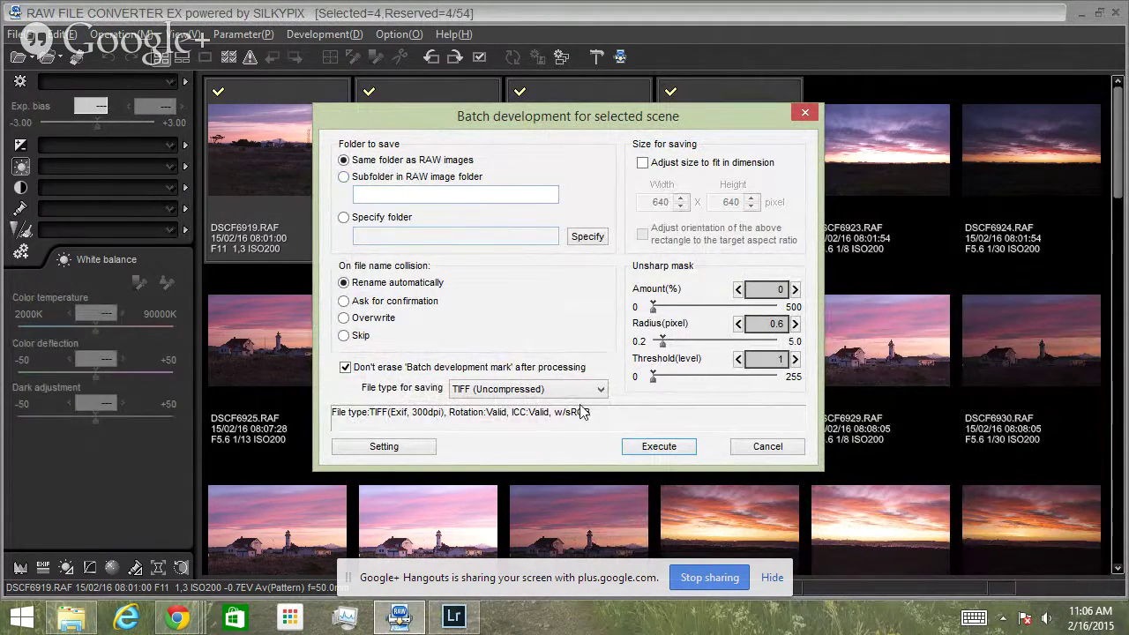
click(658, 447)
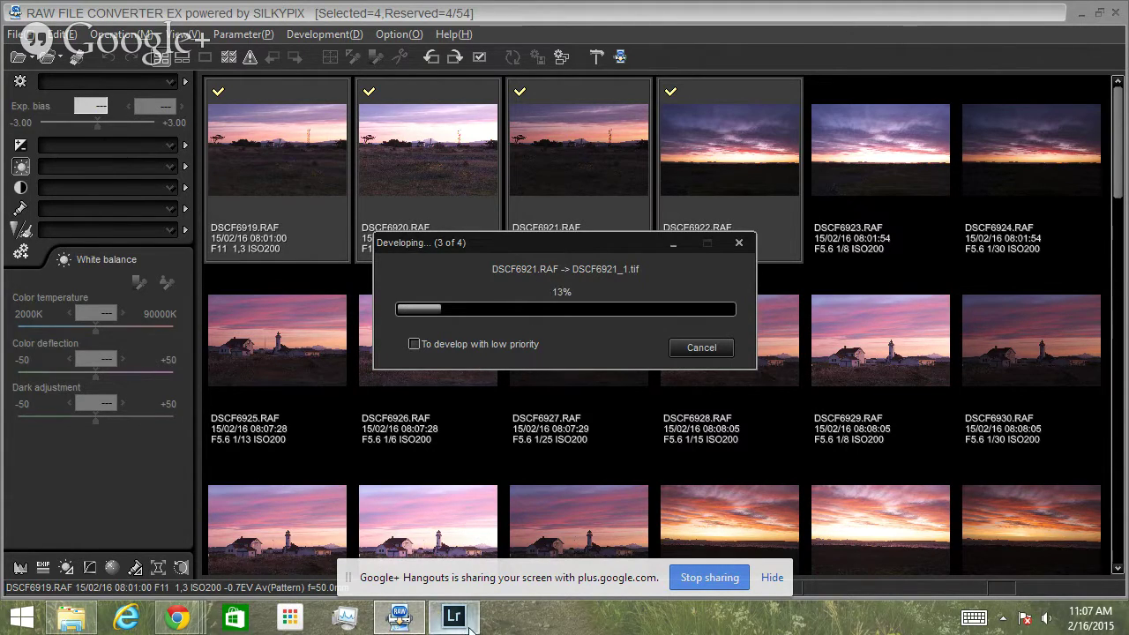
Step: Close the converter, return to Lightroom and open the 2015-02-16 folder in the library
mouse_move(470, 622)
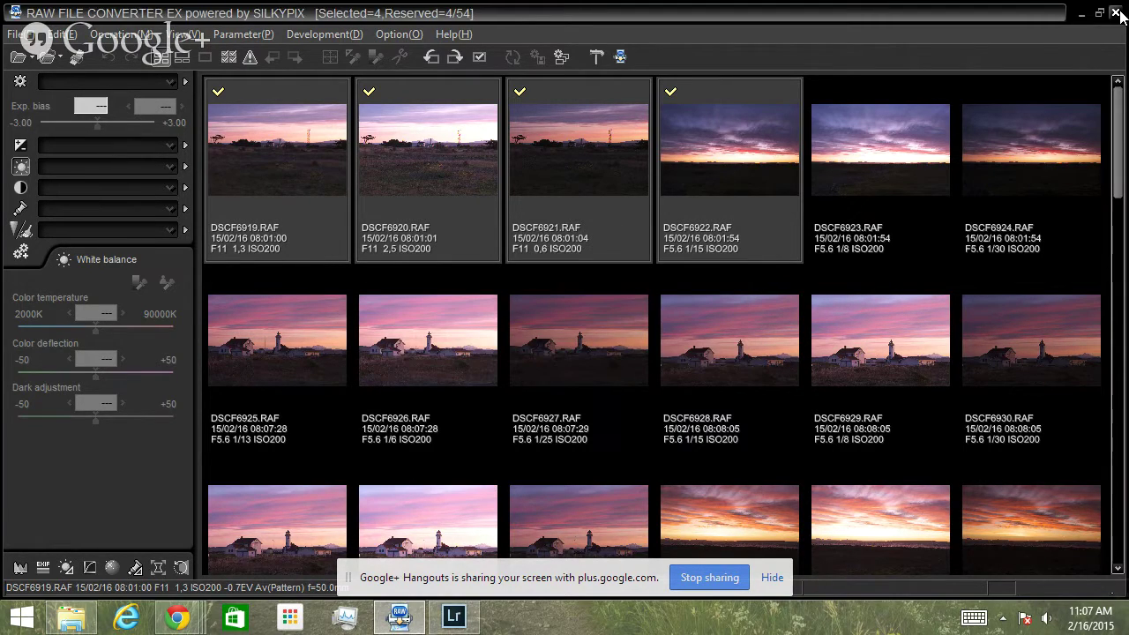
click(1116, 13)
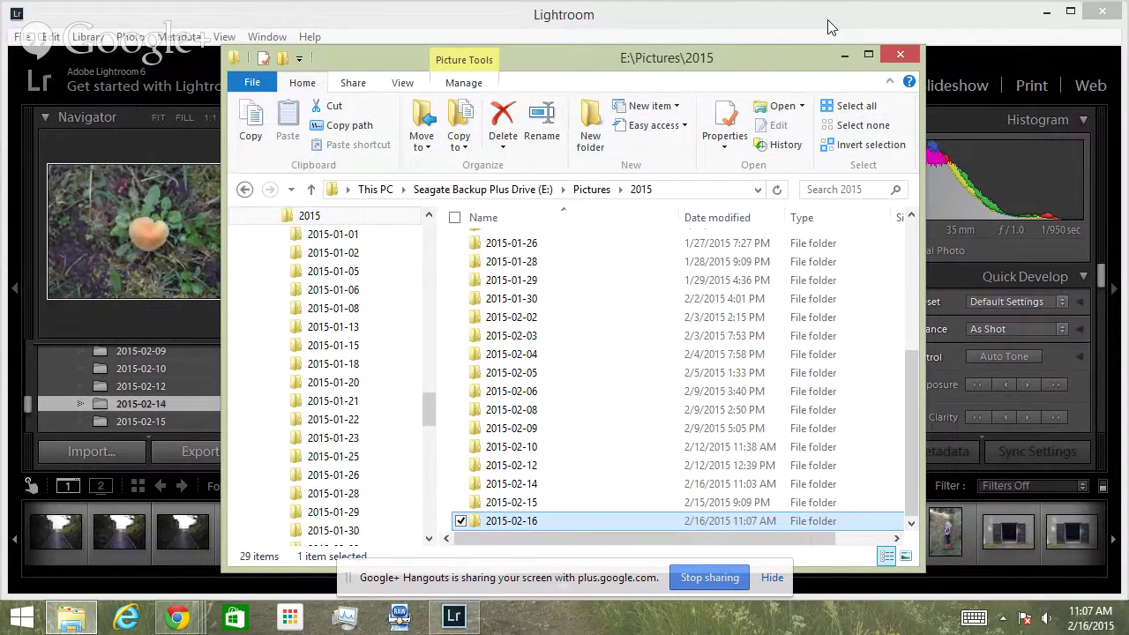
click(829, 27)
click(146, 422)
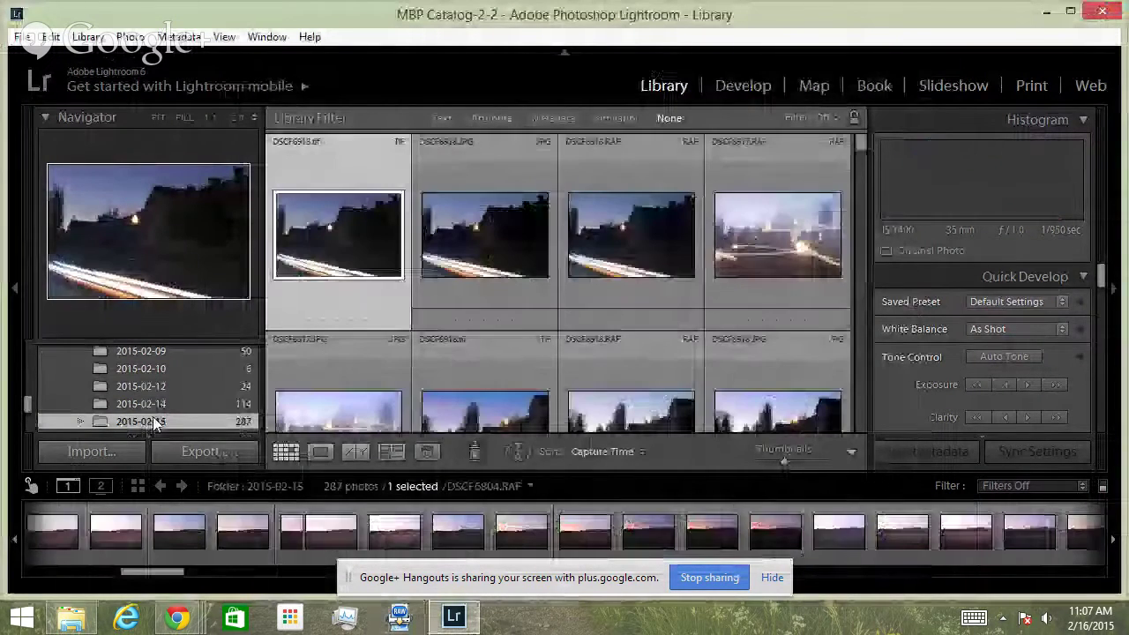
scroll(154, 421, down, 1)
click(155, 412)
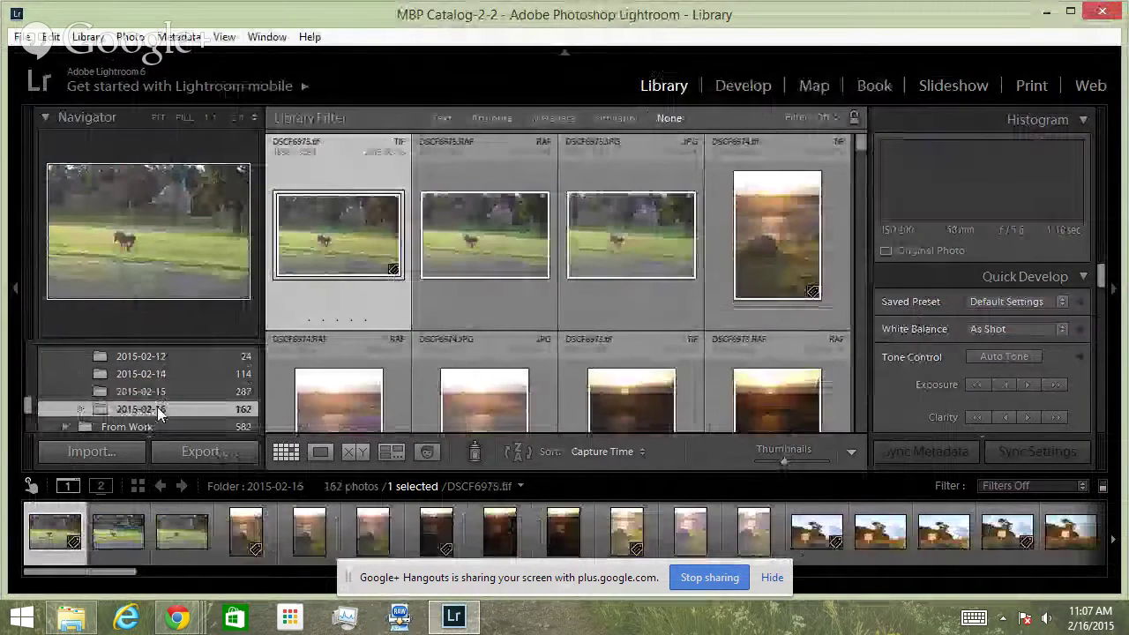
Step: Synchronize the 2015-02-16 folder, importing new photos without the import dialog and scanning for metadata updates
right_click(159, 413)
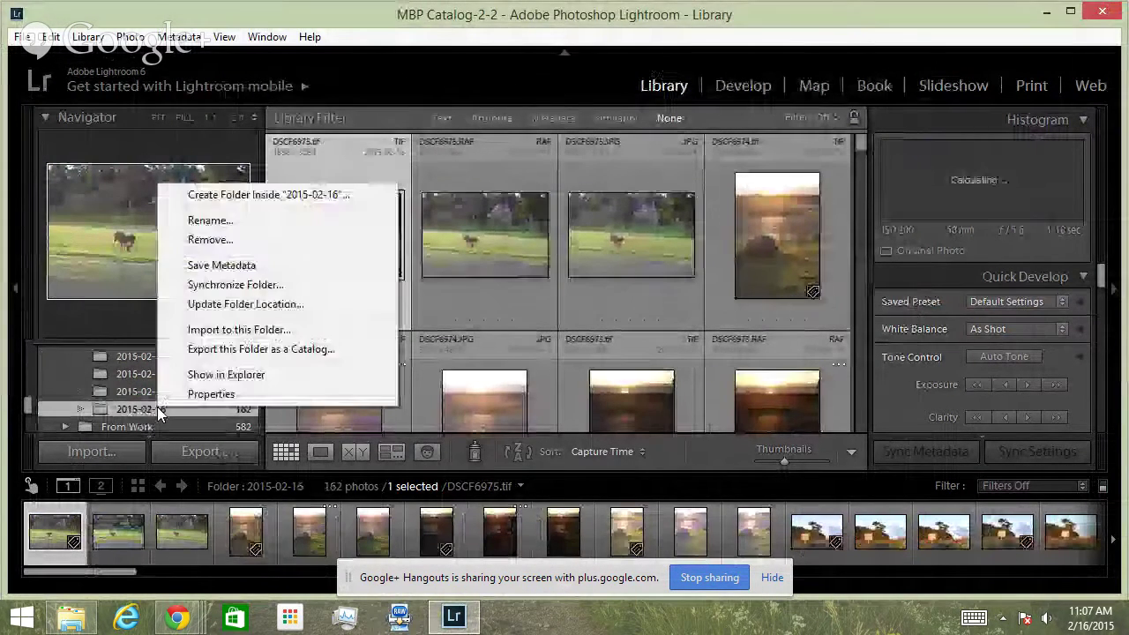
click(242, 285)
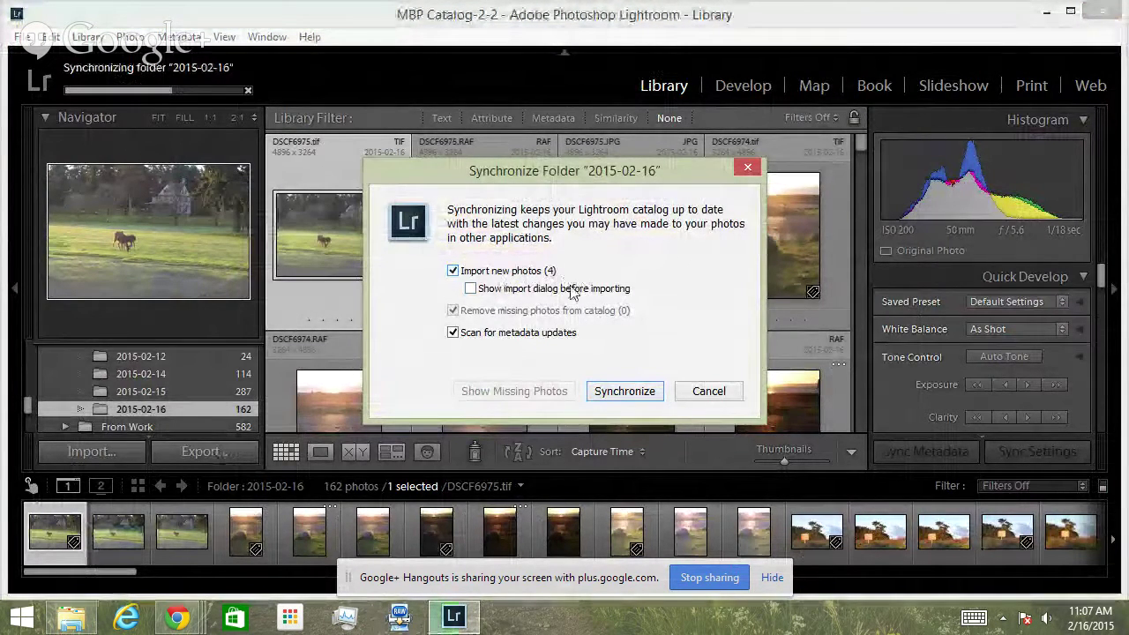
click(623, 390)
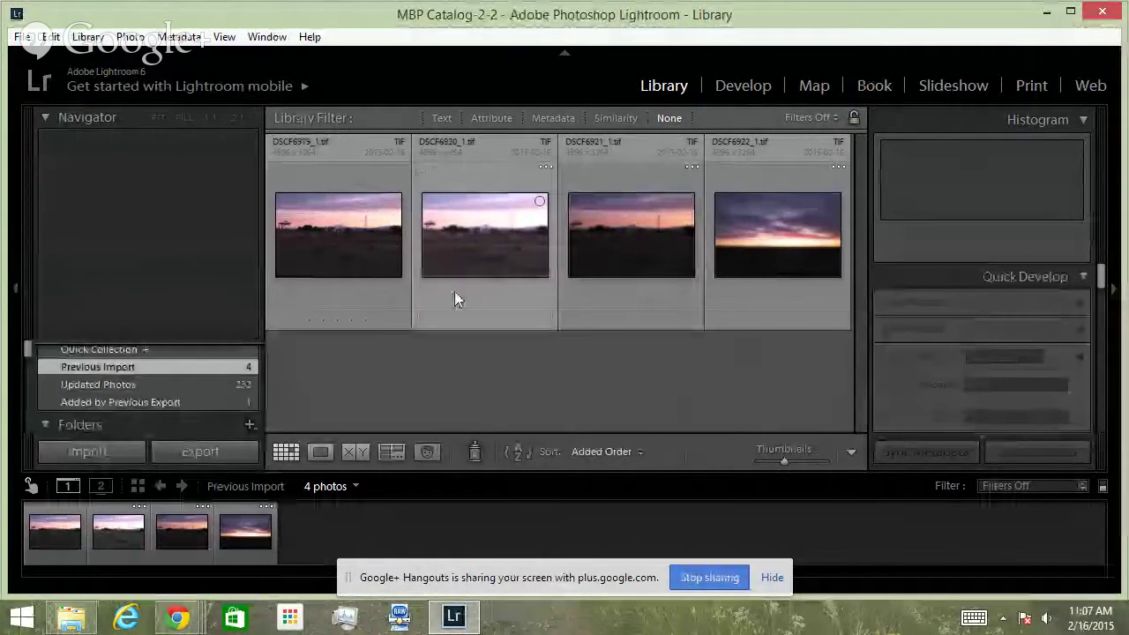
Step: Inspect the imported DSCF6919_1.tif and DSCF6920_1.tif at 1:1, examining the tower and the mountain
double_click(315, 242)
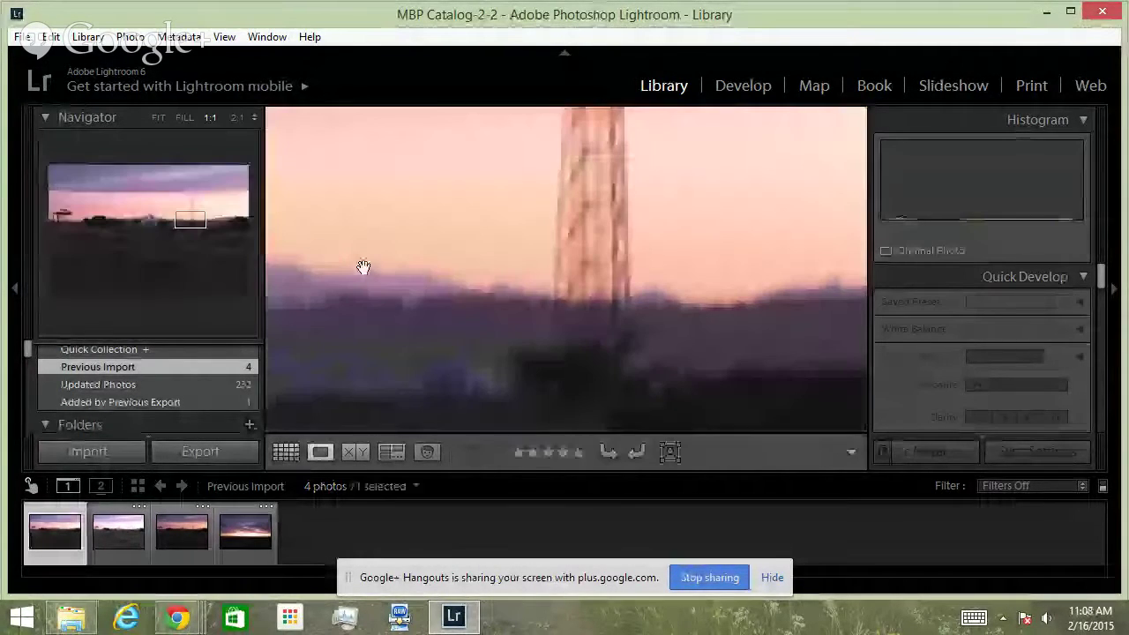
key(g)
double_click(506, 234)
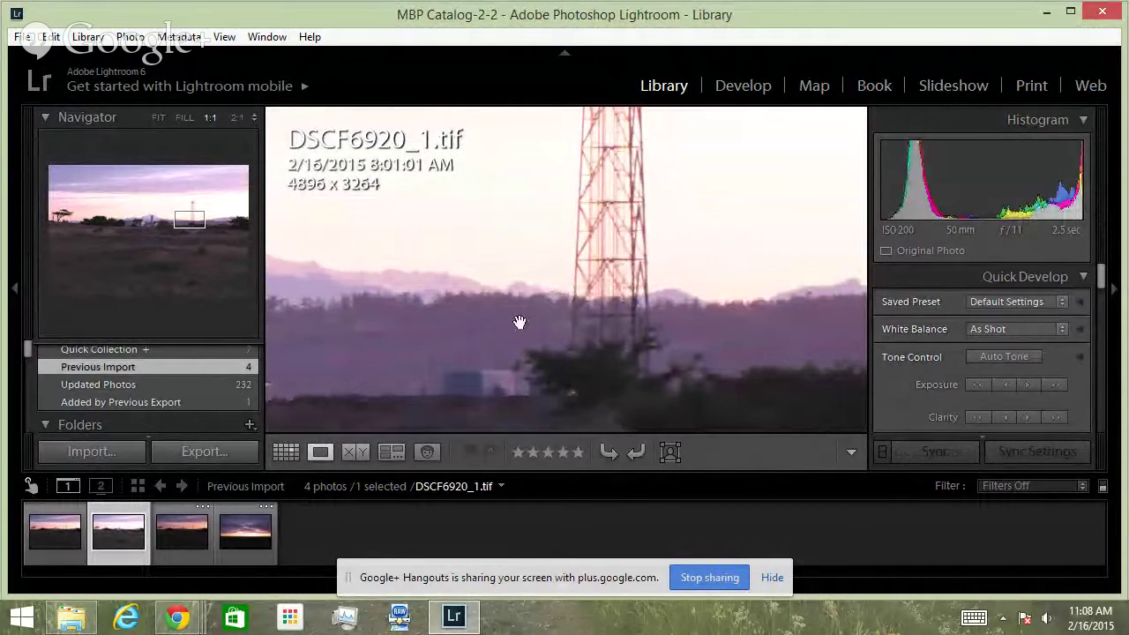
drag(431, 350, 703, 373)
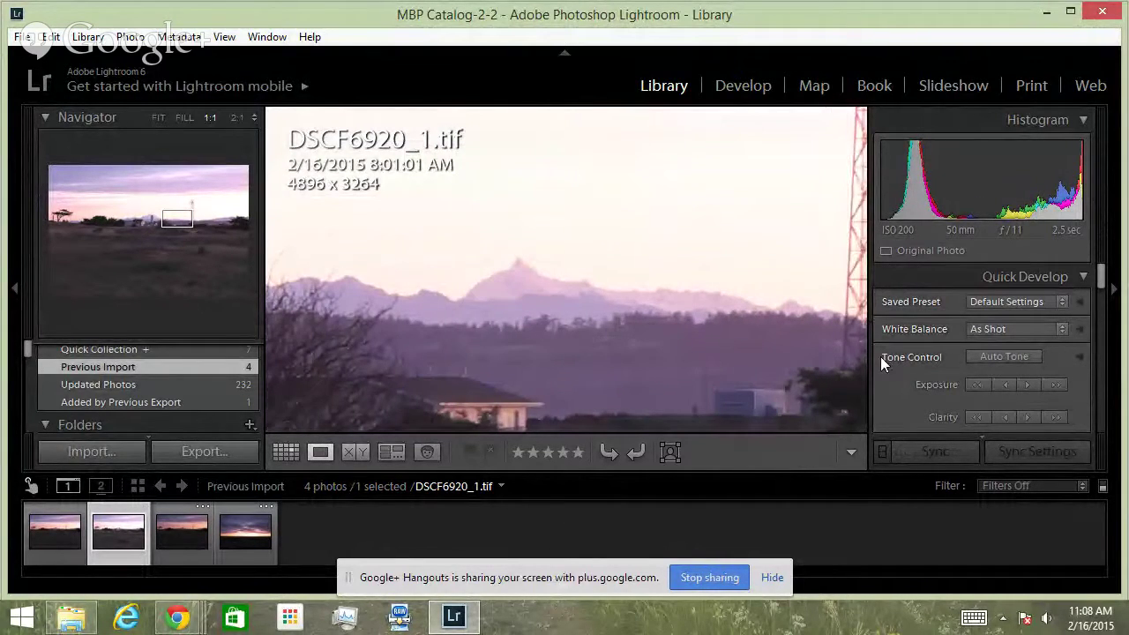
Step: Sharpen DSCF6920_1.tif in the Develop module with Amount 34, Radius 1.4, Detail 38 and Masking 30
click(743, 84)
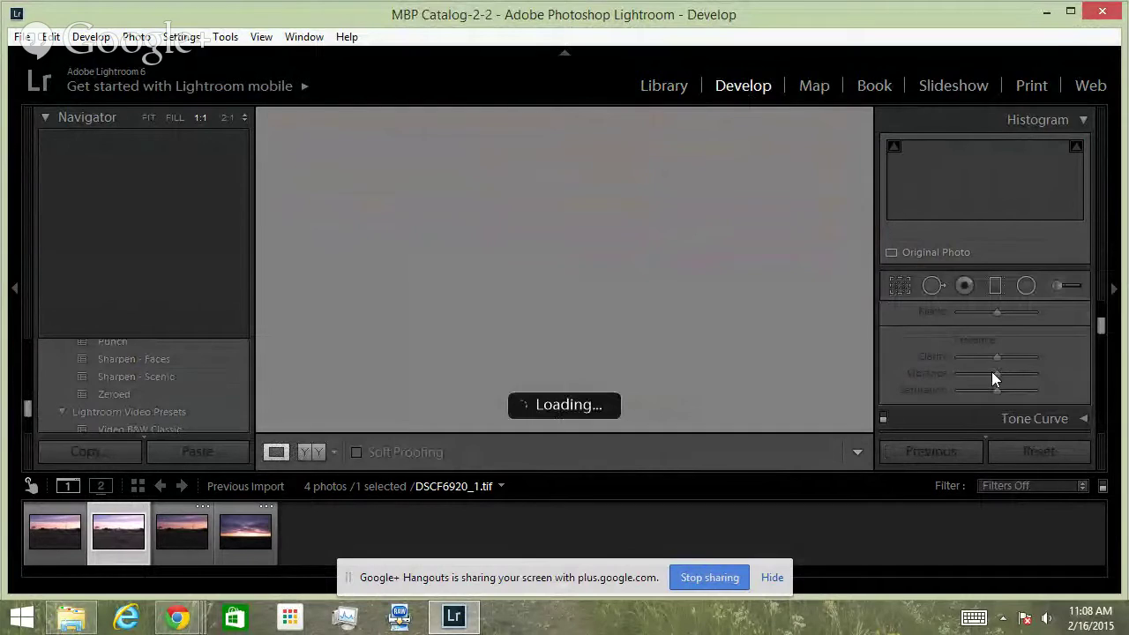
scroll(991, 371, down, 1)
scroll(992, 378, down, 5)
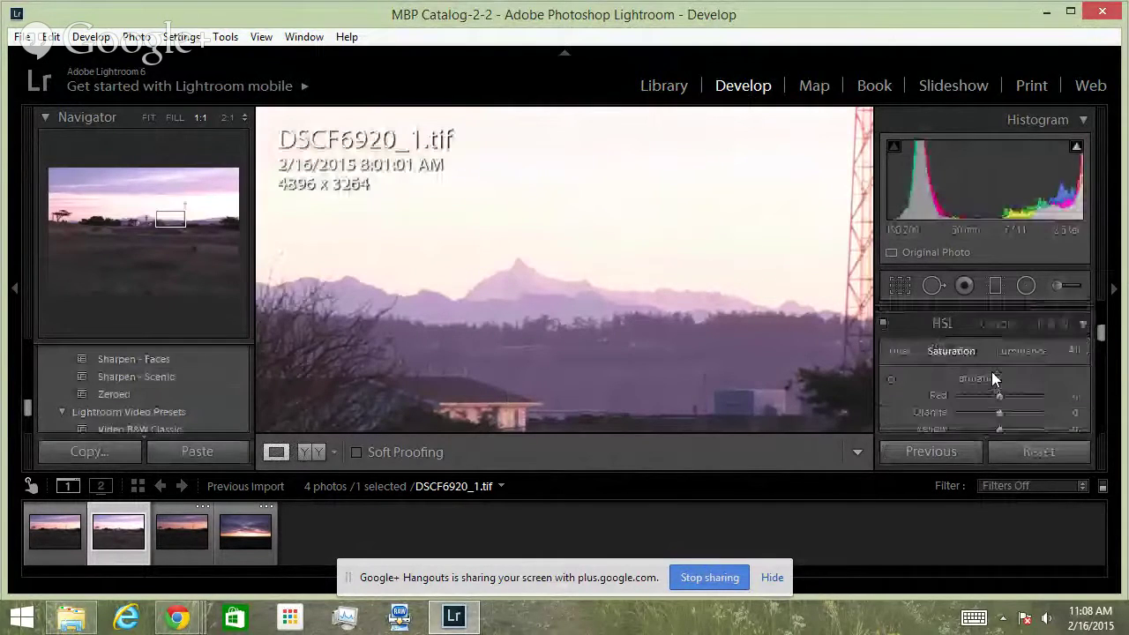
scroll(992, 379, down, 3)
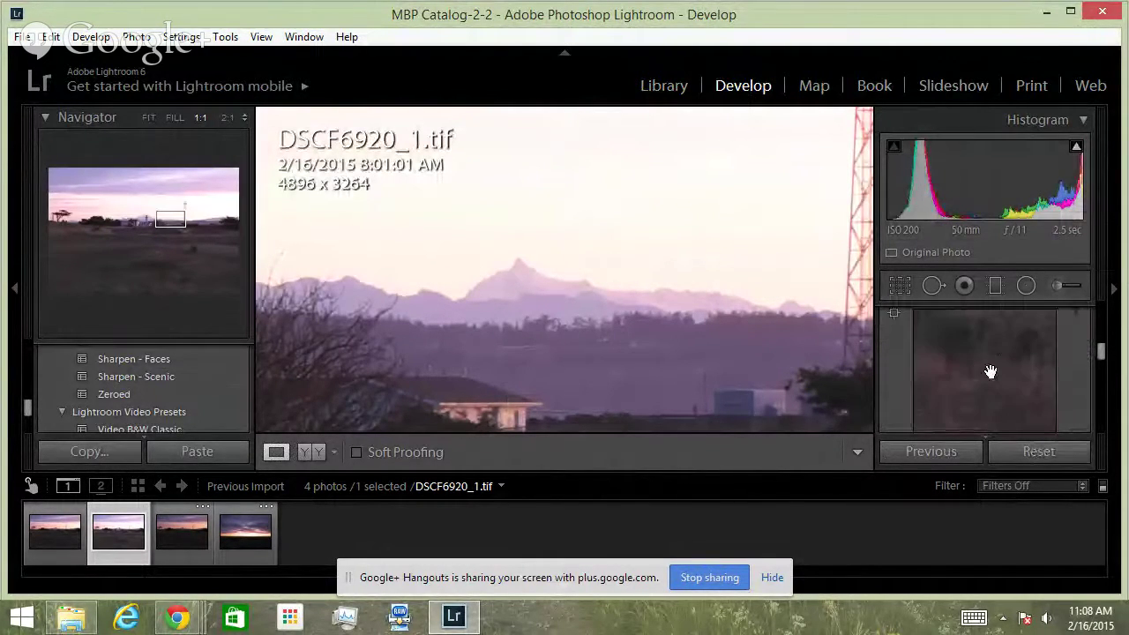
click(977, 374)
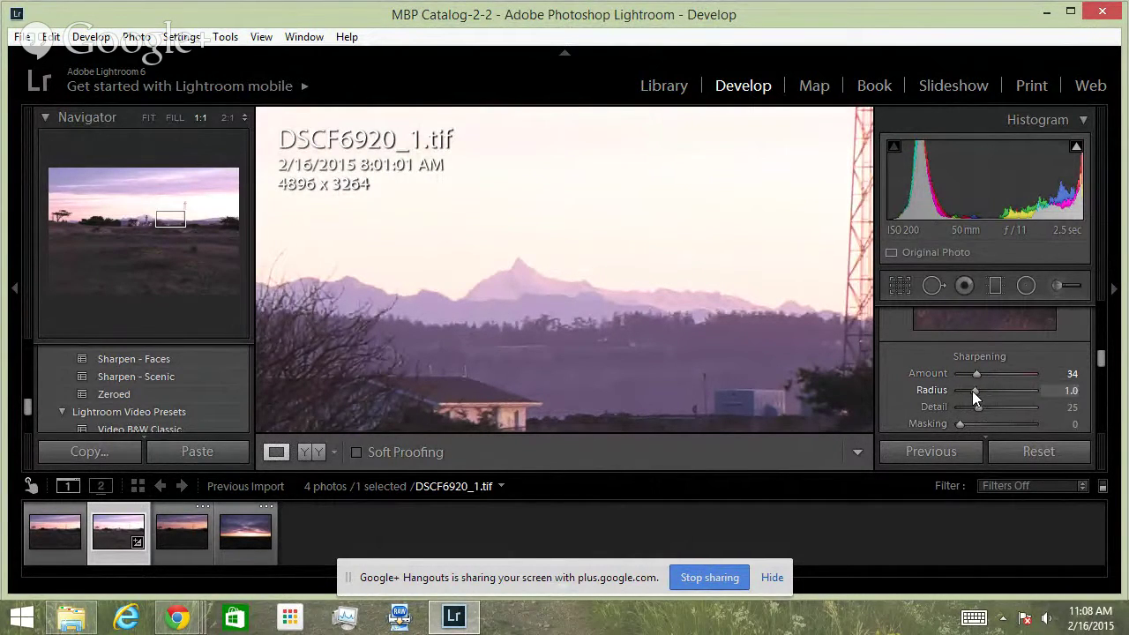
drag(973, 392, 981, 424)
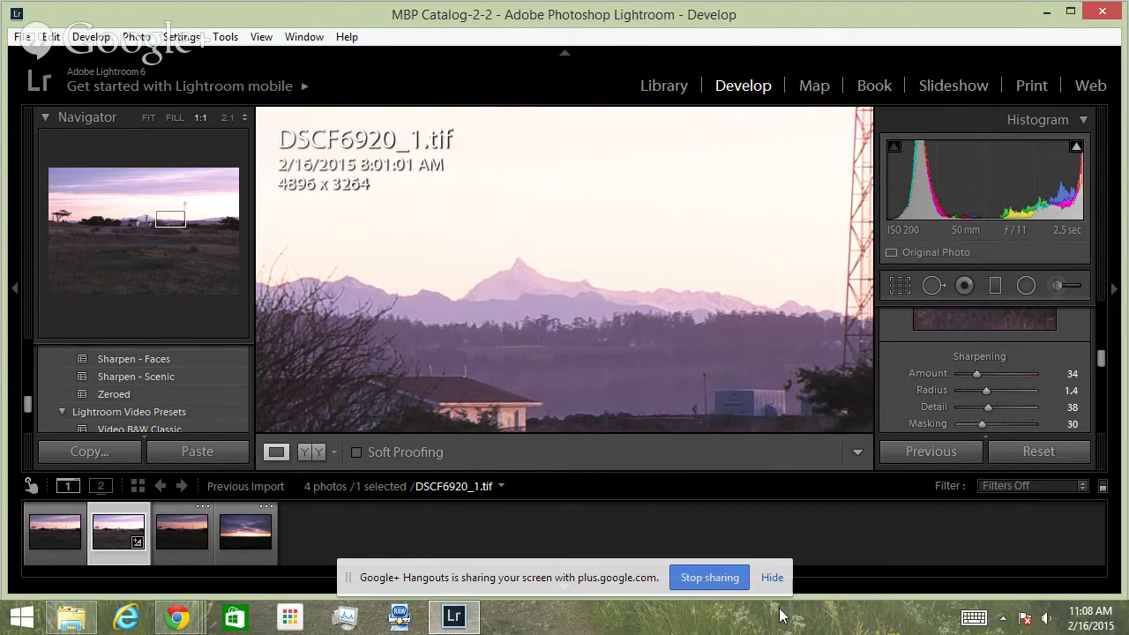
click(710, 577)
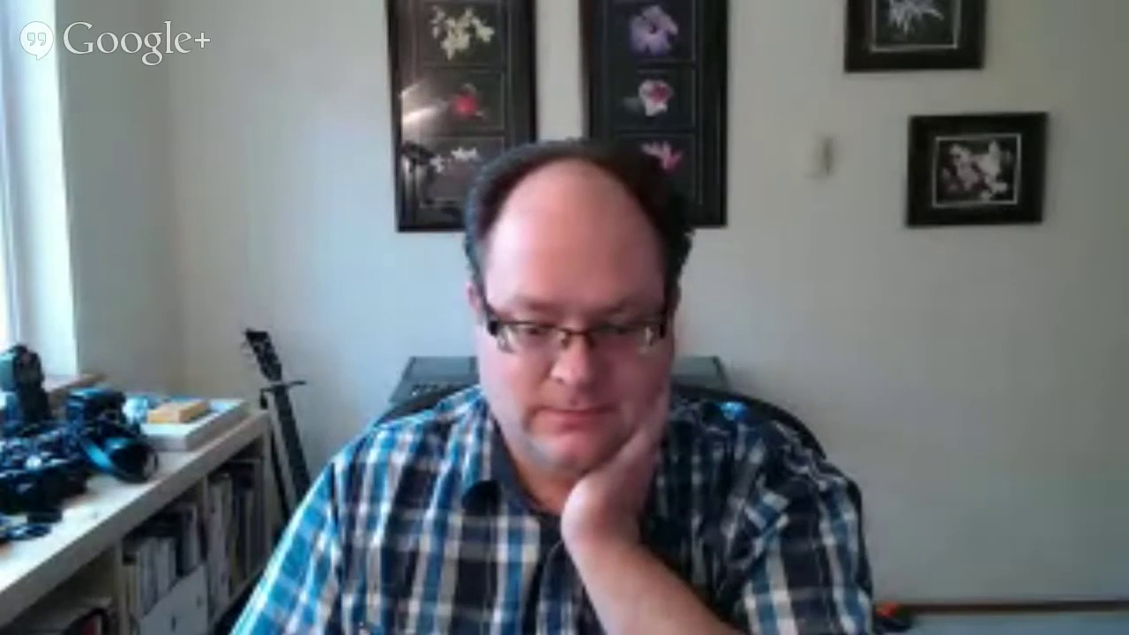